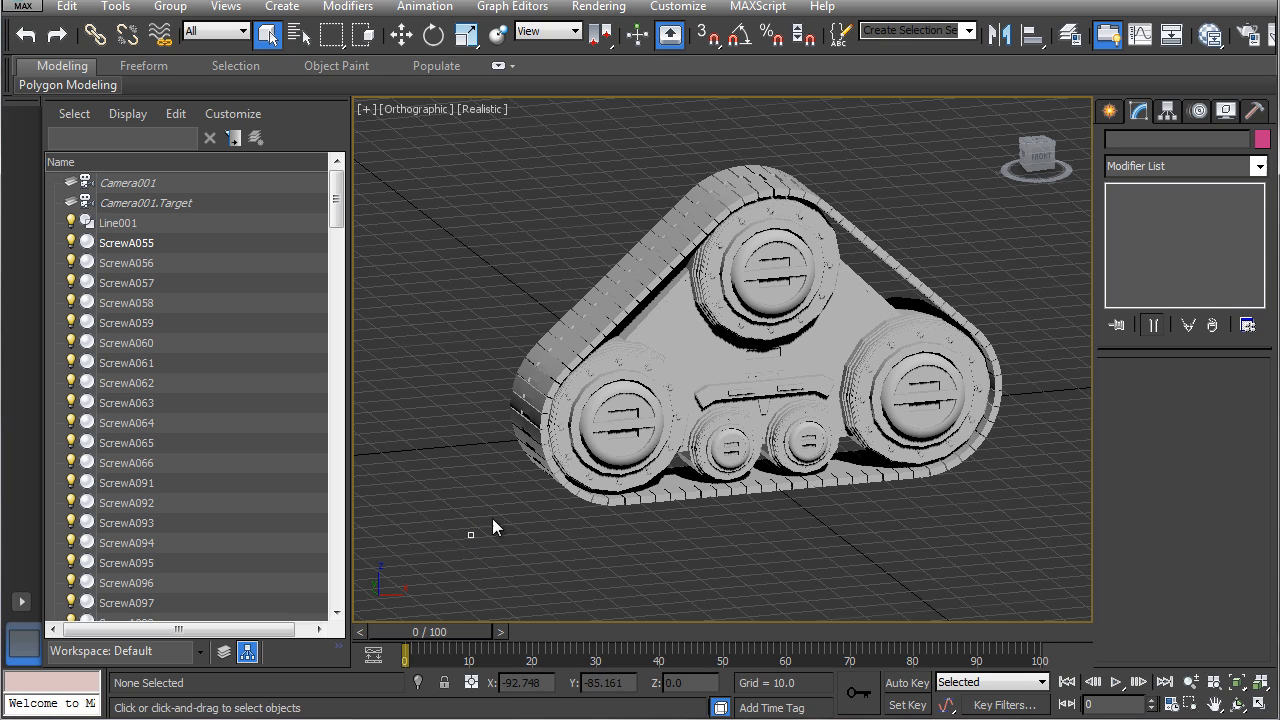
Select all the tread assembly's objects and examine the edge set stored in their shared CreaseSet modifier
drag(492, 528, 1050, 150)
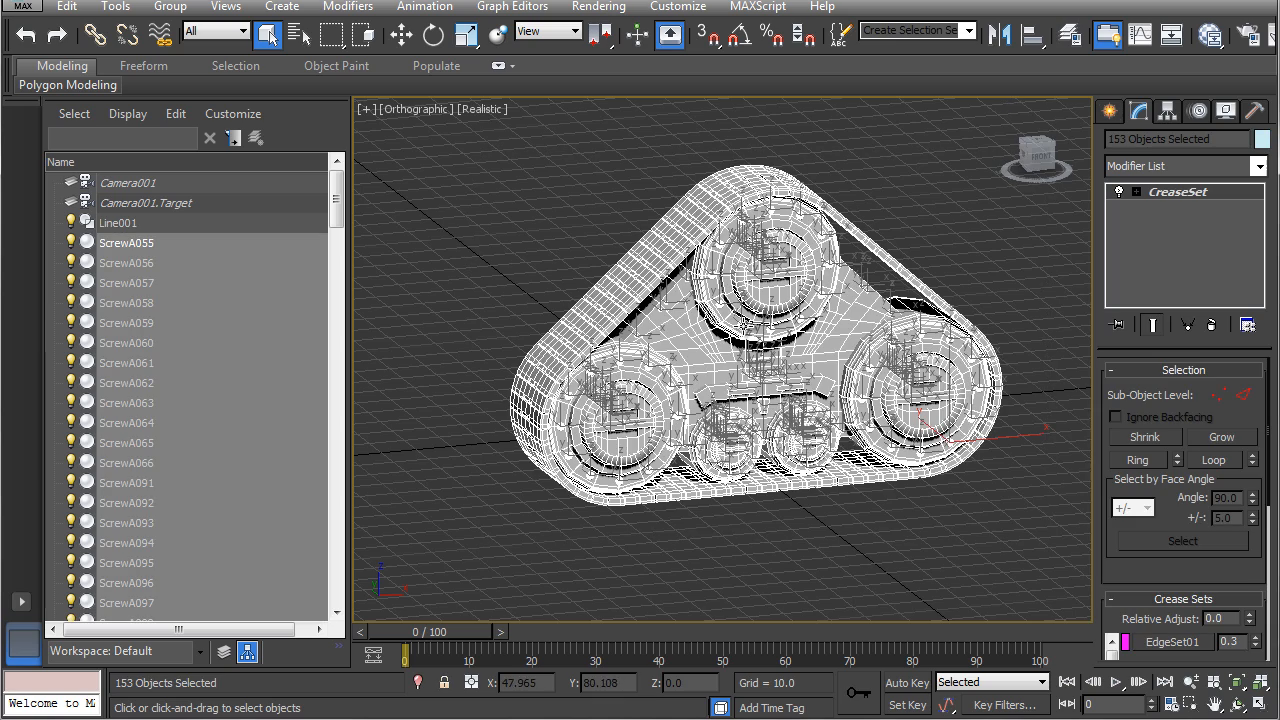
scroll(735, 318, up, 5)
scroll(735, 318, down, 3)
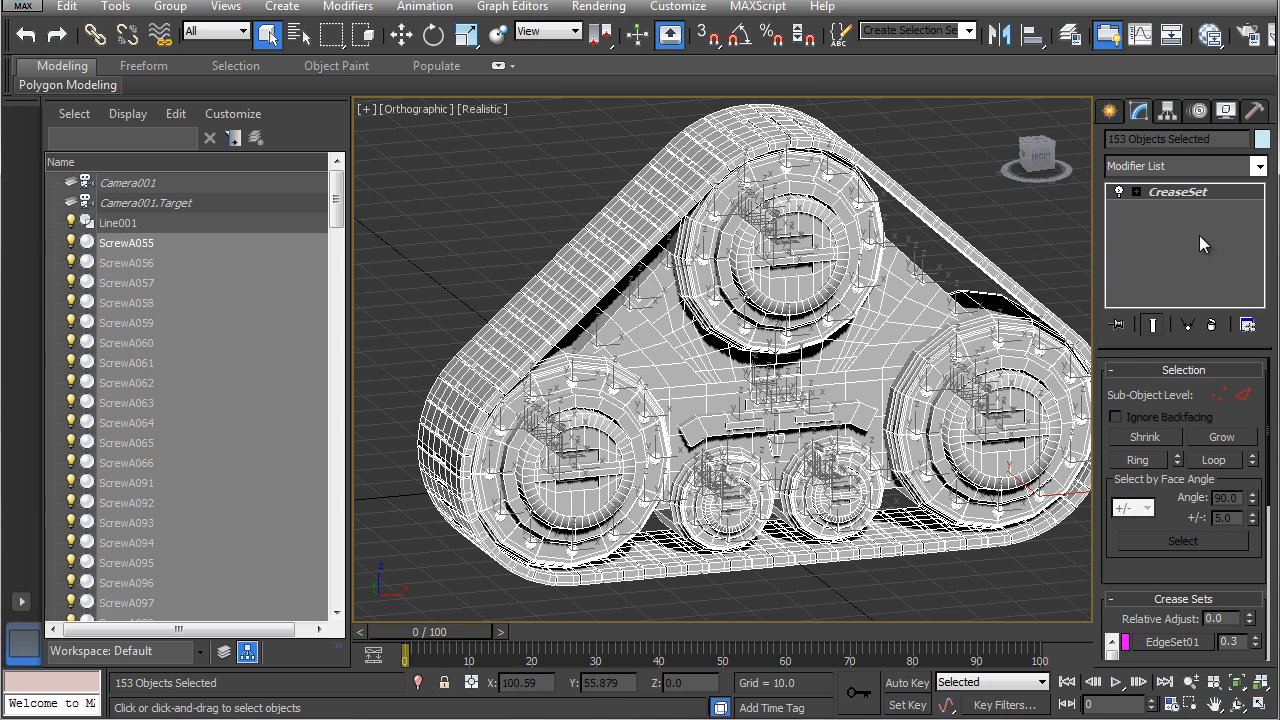
drag(1120, 571, 1136, 374)
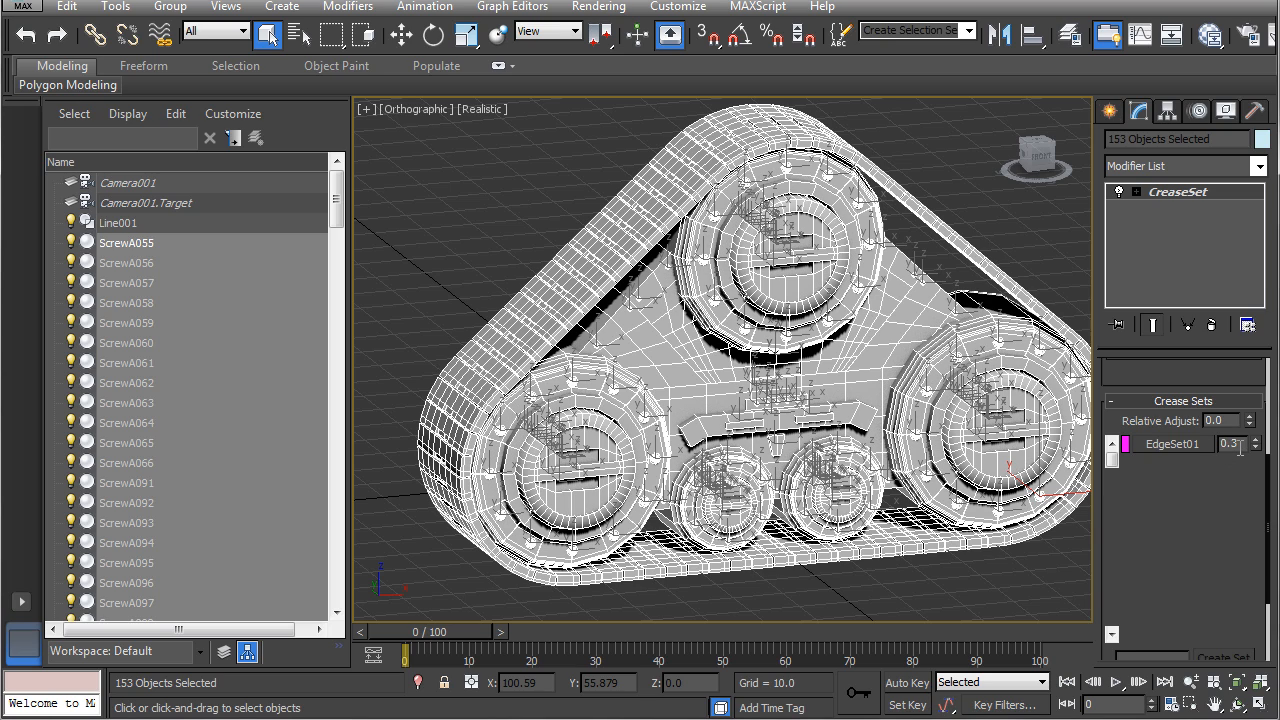
alt+middle_drag(641, 387, 659, 397)
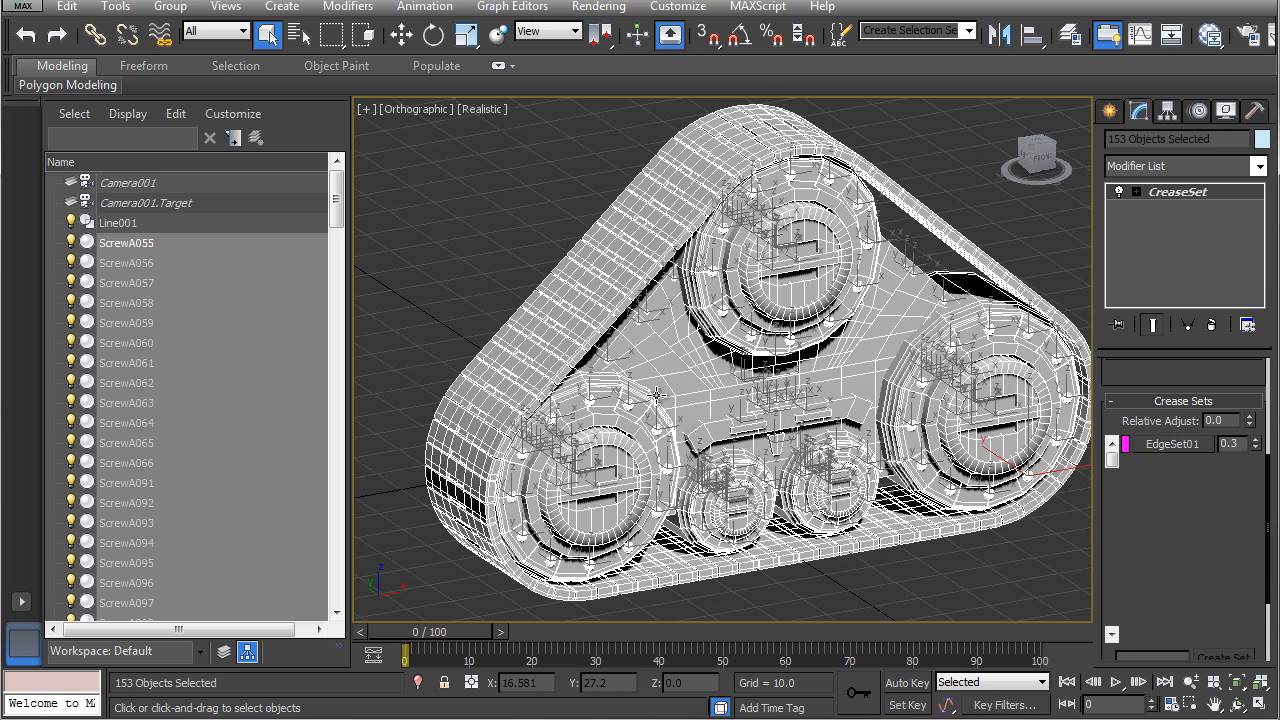
Add an OpenSubdiv modifier with 2 iterations above the CreaseSet on all the selected tread objects
click(1202, 164)
text(opt)
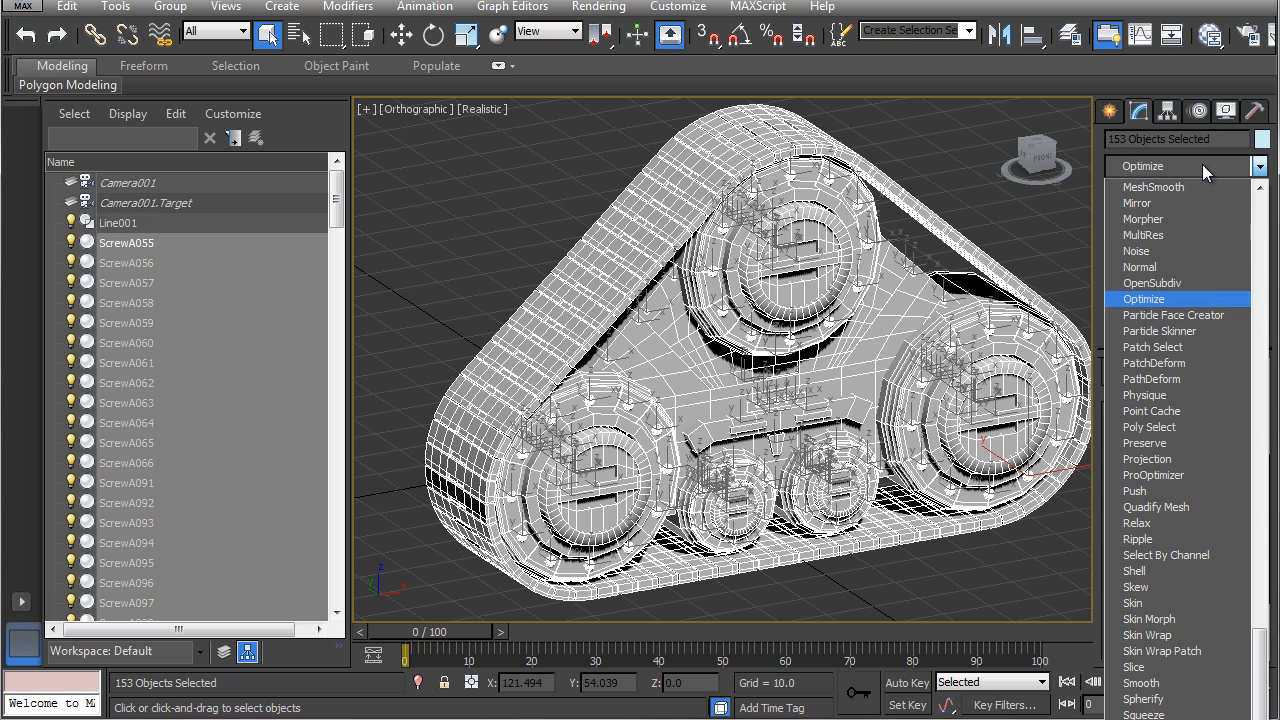
key(Up)
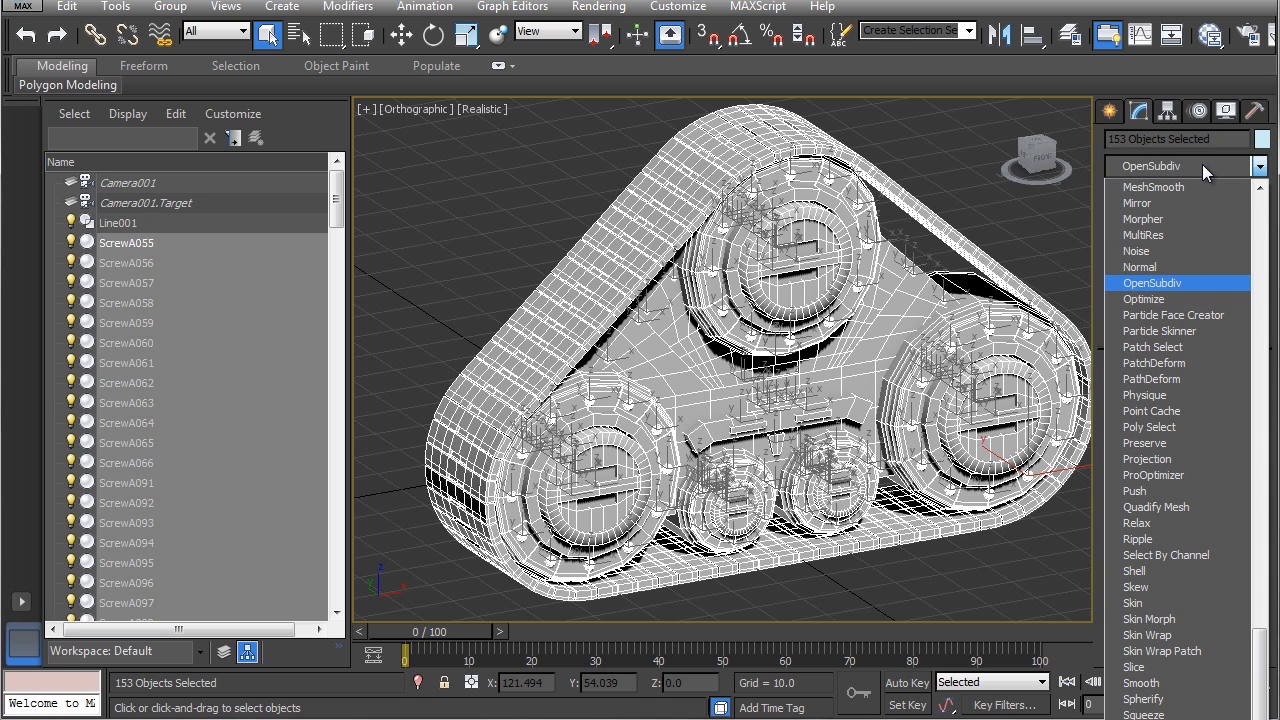
key(Return)
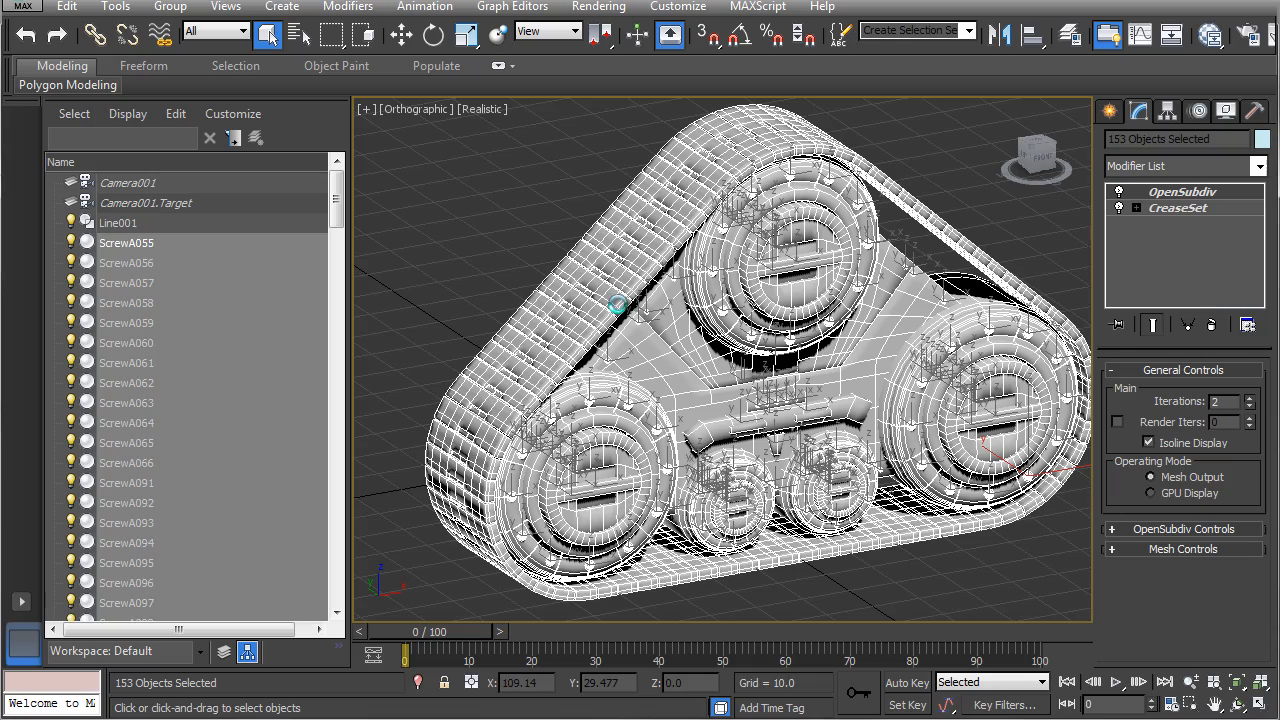
Inspect the subdivided tread model with the objects deselected, both with and without edged faces displayed
alt+middle_drag(620, 313, 645, 321)
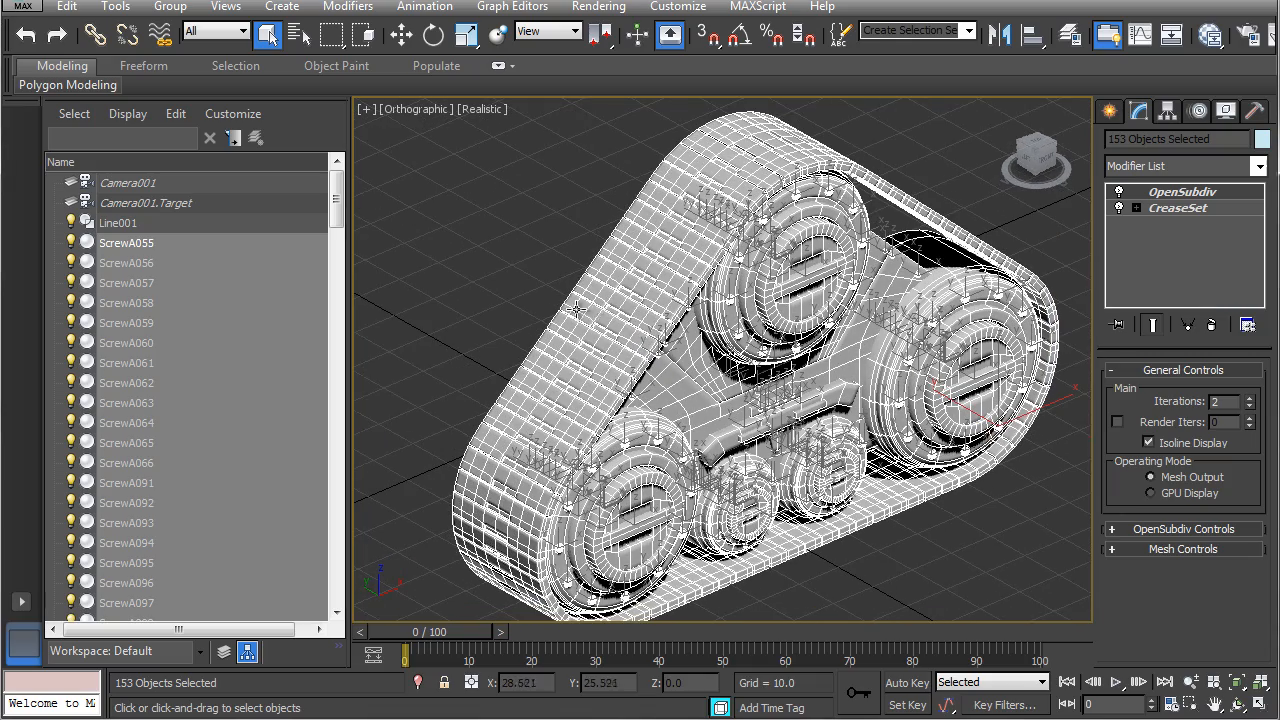
key(F3)
key(F3)
click(502, 309)
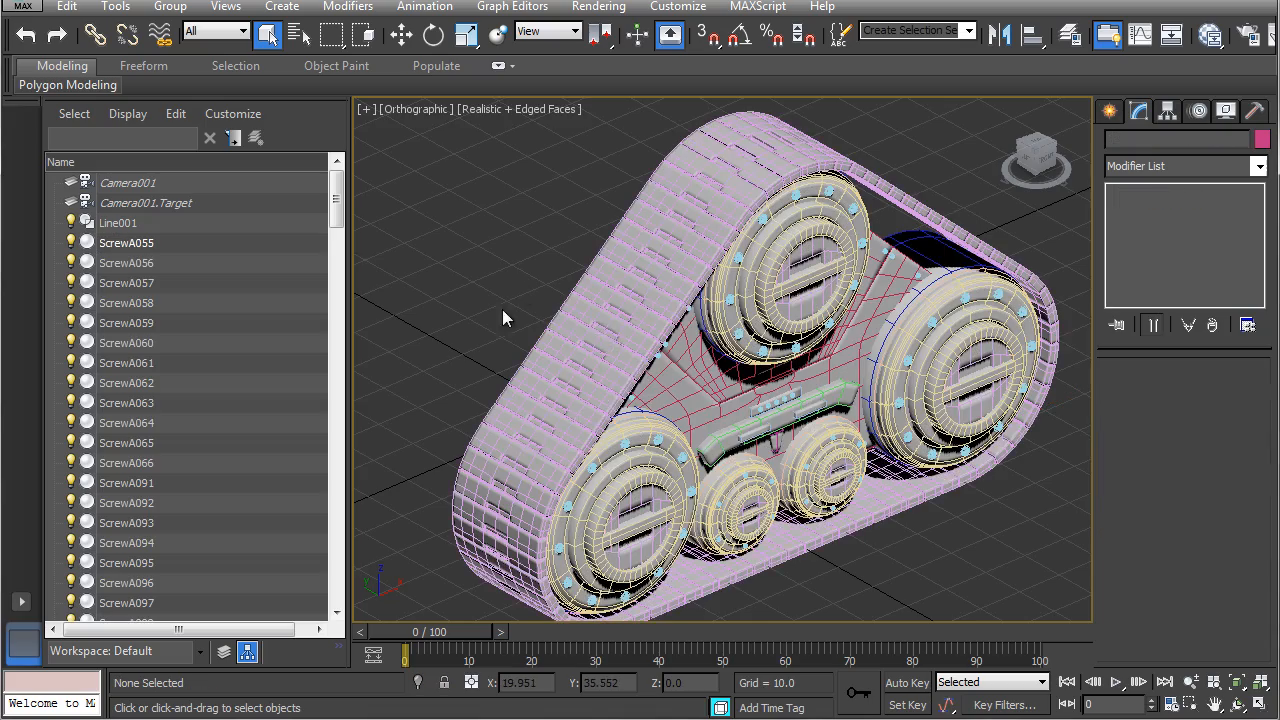
scroll(526, 315, up, 5)
key(F4)
key(z)
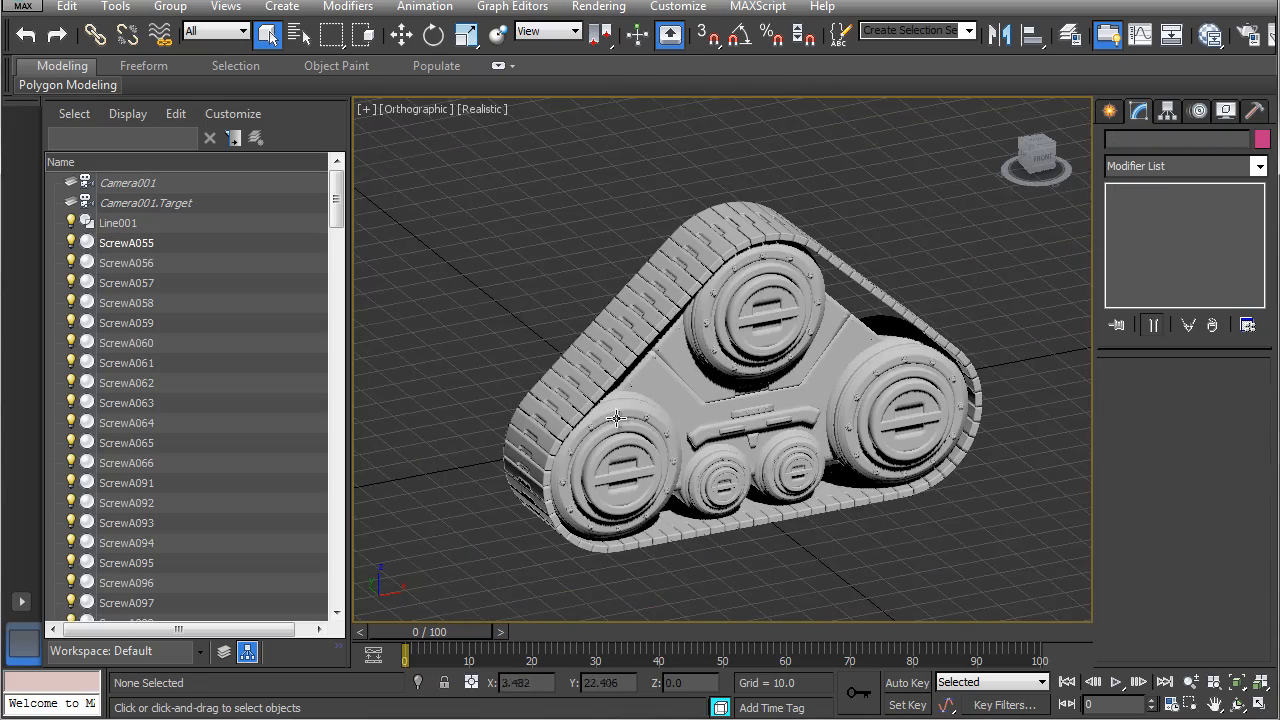
Select all the tread objects, remove their OpenSubdiv modifier and convert them to Editable Poly
drag(484, 590, 1028, 162)
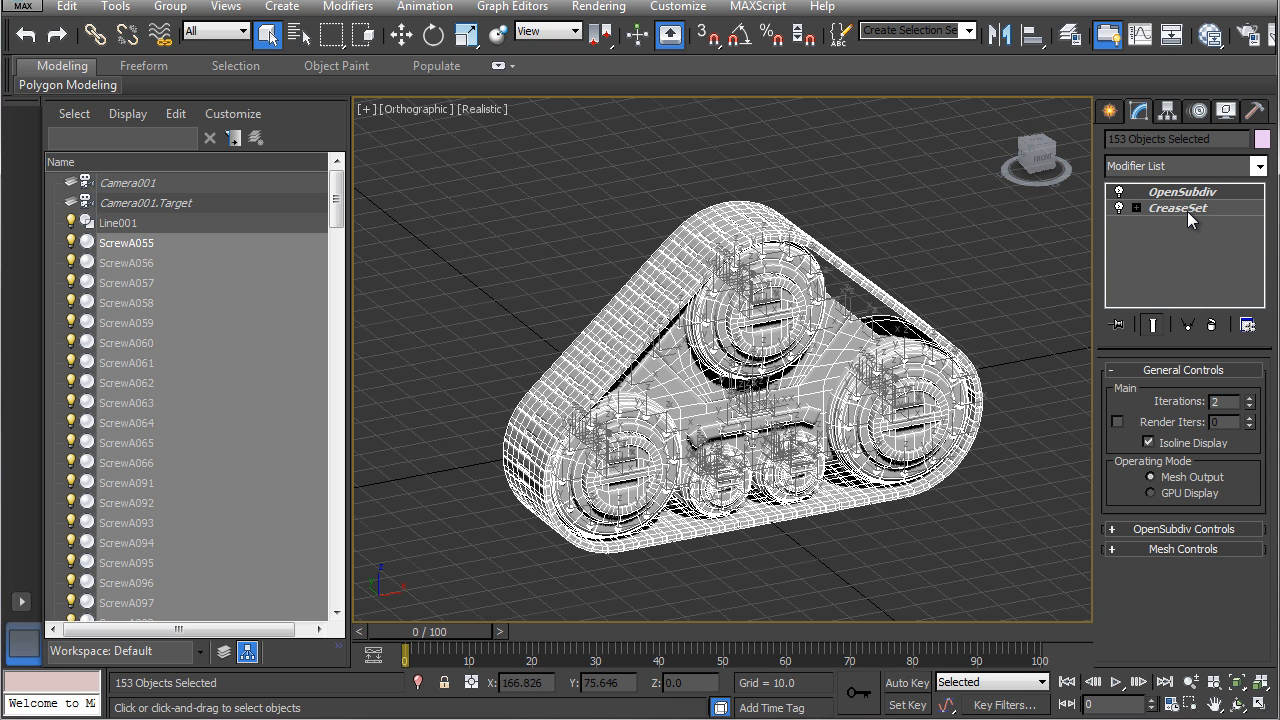
click(1211, 325)
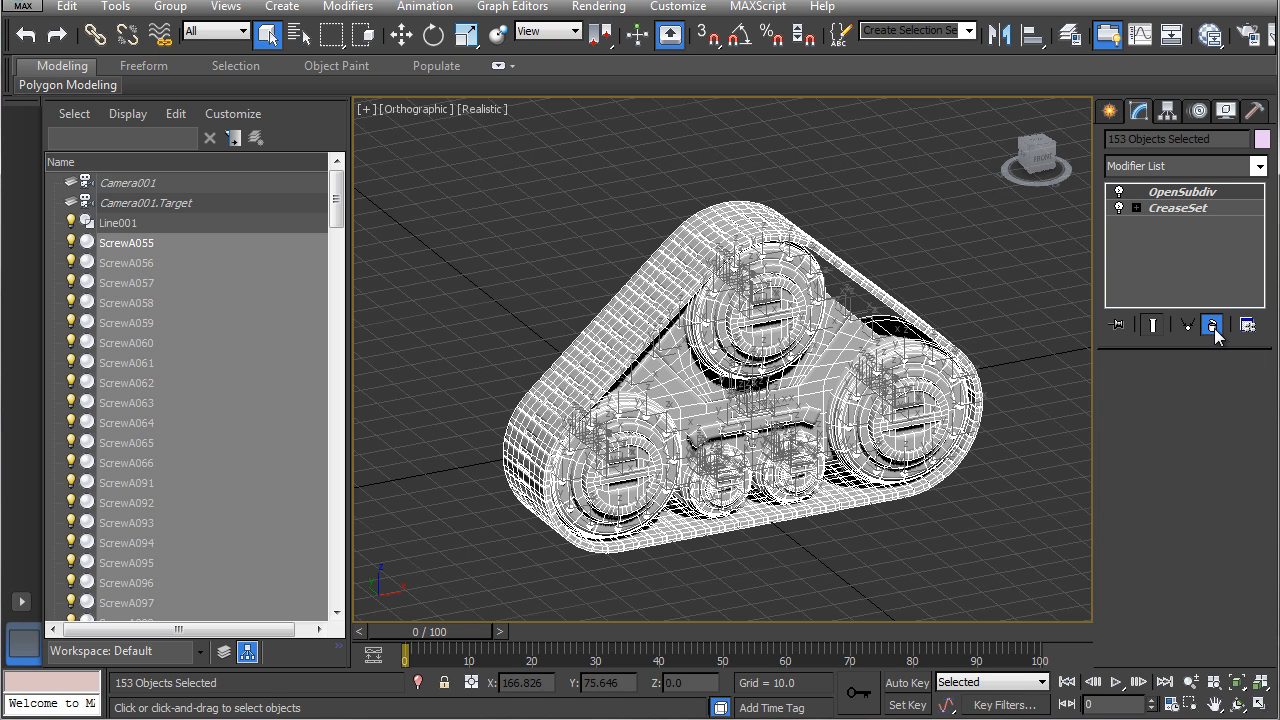
right_click(770, 341)
mouse_move(831, 540)
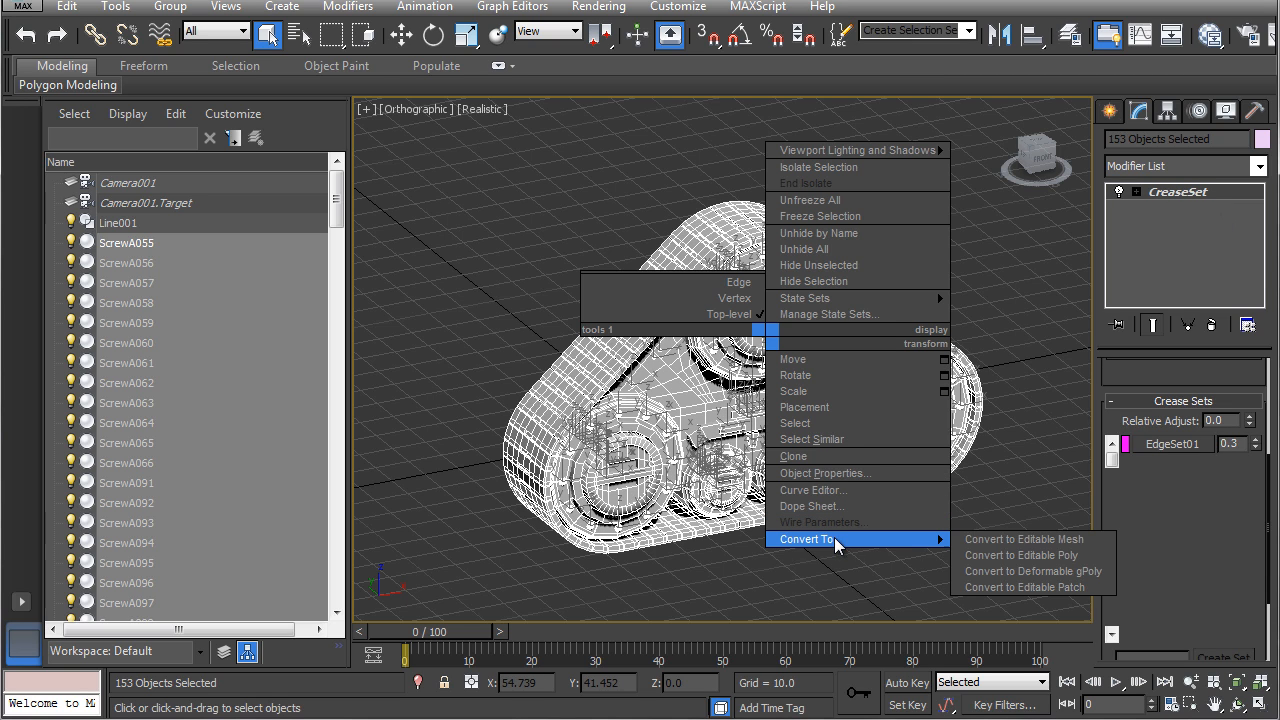
click(1010, 556)
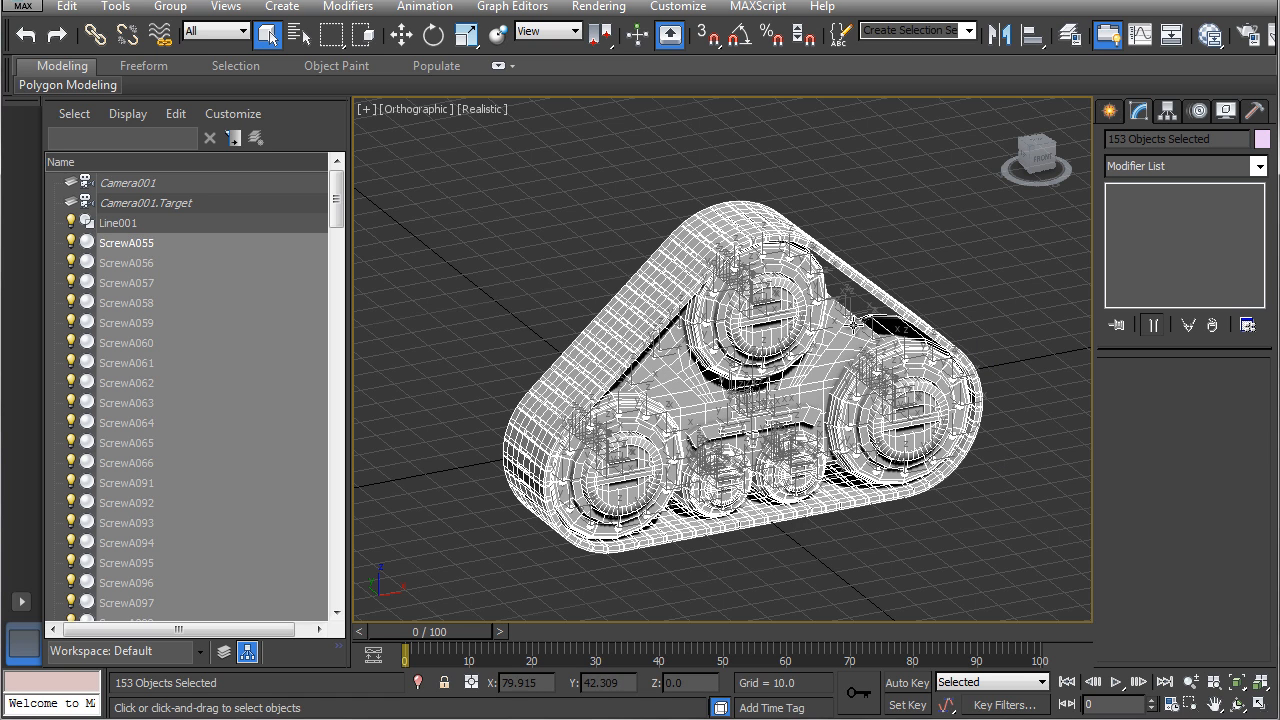
Check the crease value of a boundary edge on the central body plate, between the upper and right-hand wheels
scroll(855, 327, up, 5)
click(857, 292)
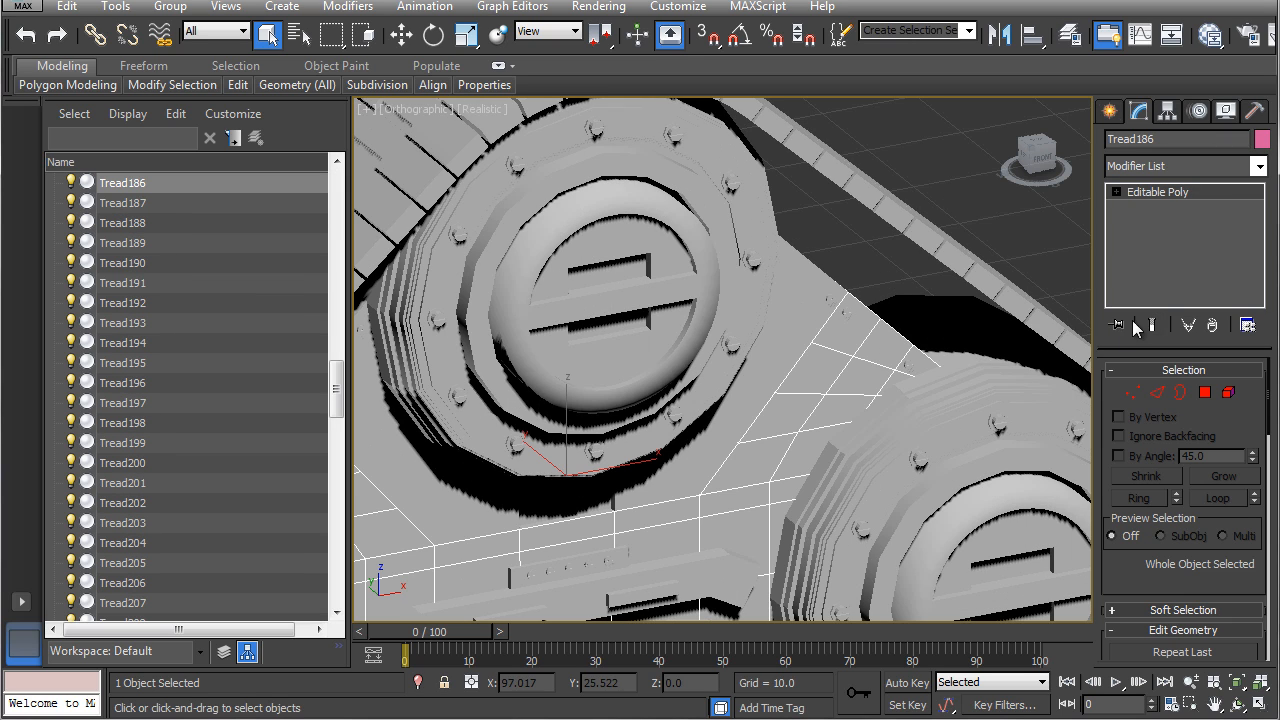
click(1156, 393)
click(852, 305)
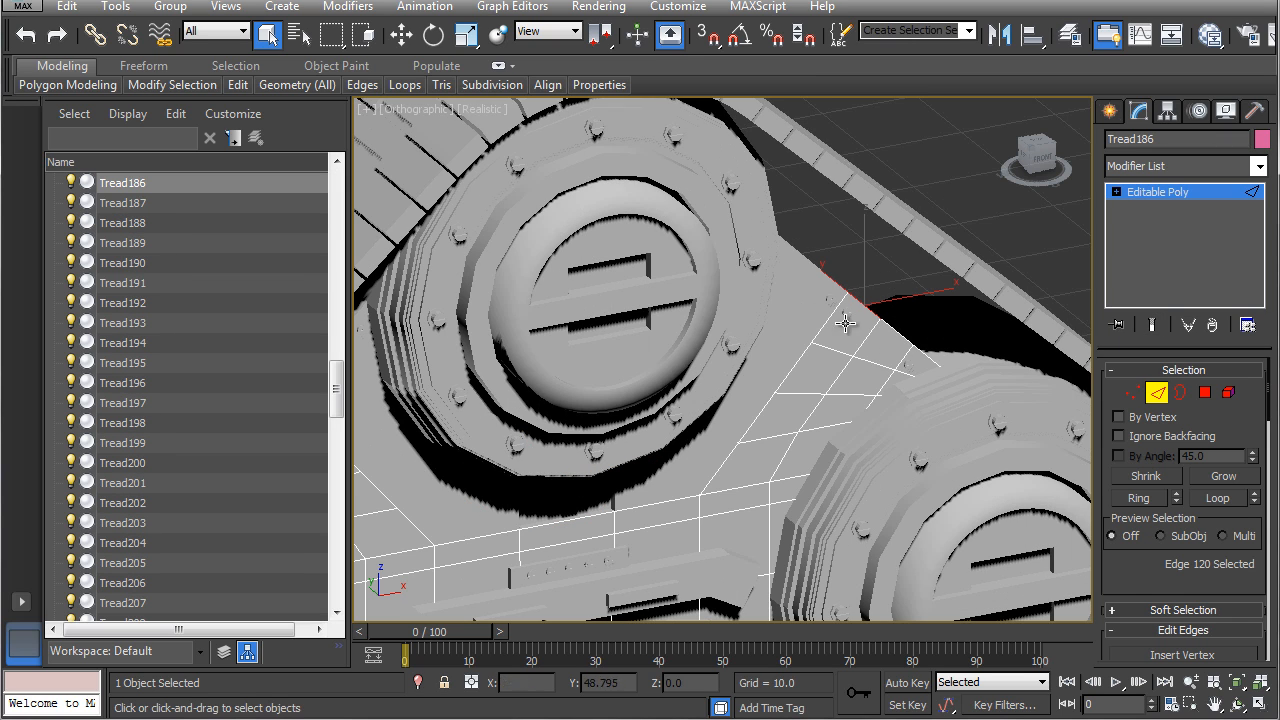
drag(1128, 582, 1133, 305)
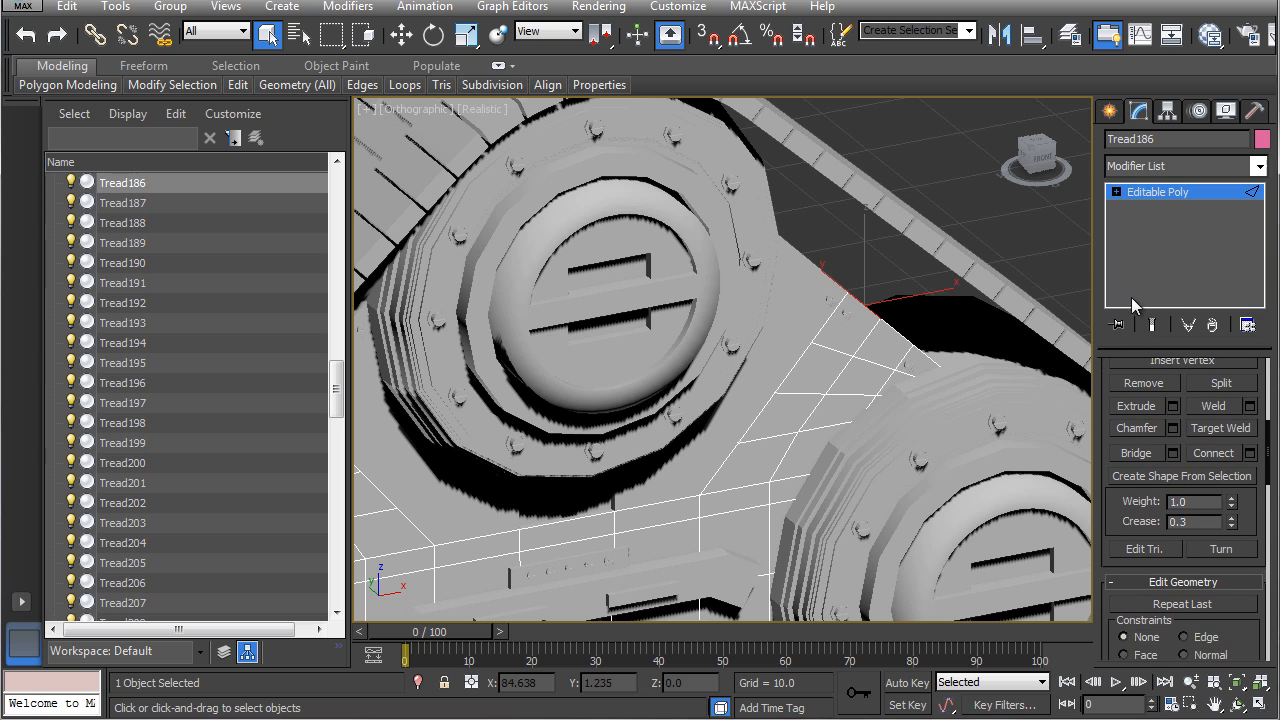
click(1160, 192)
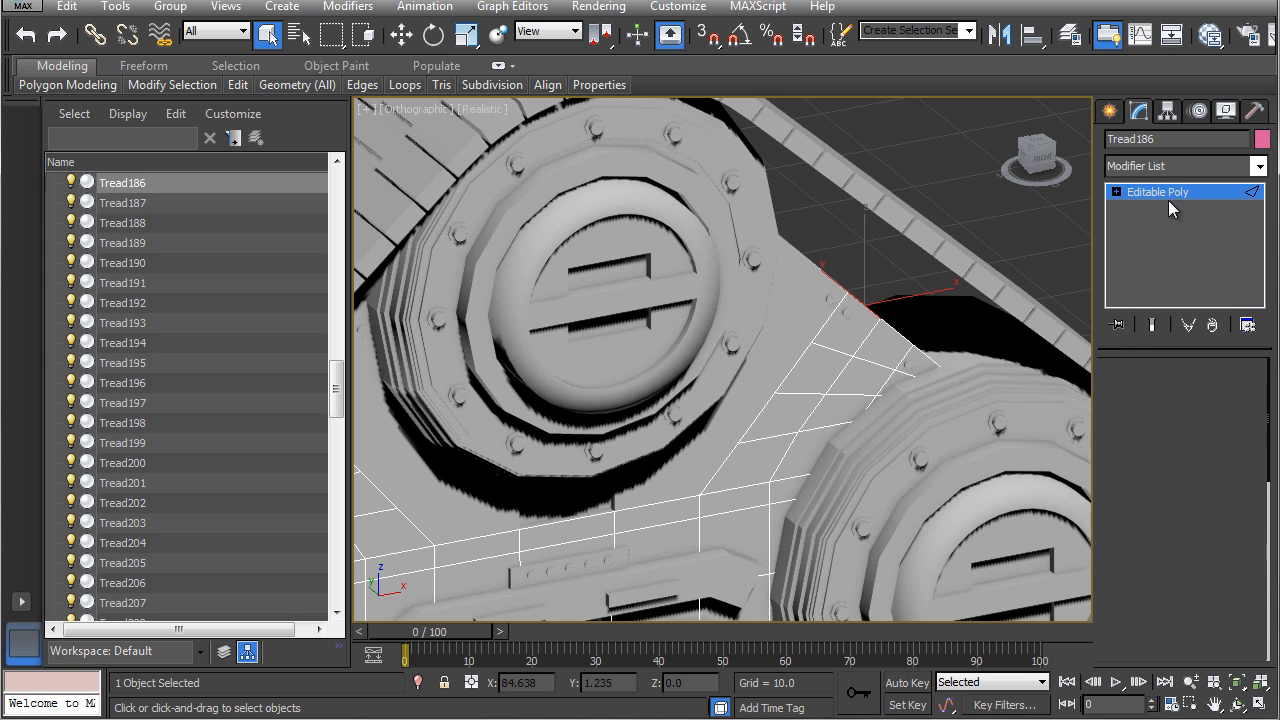
key(z)
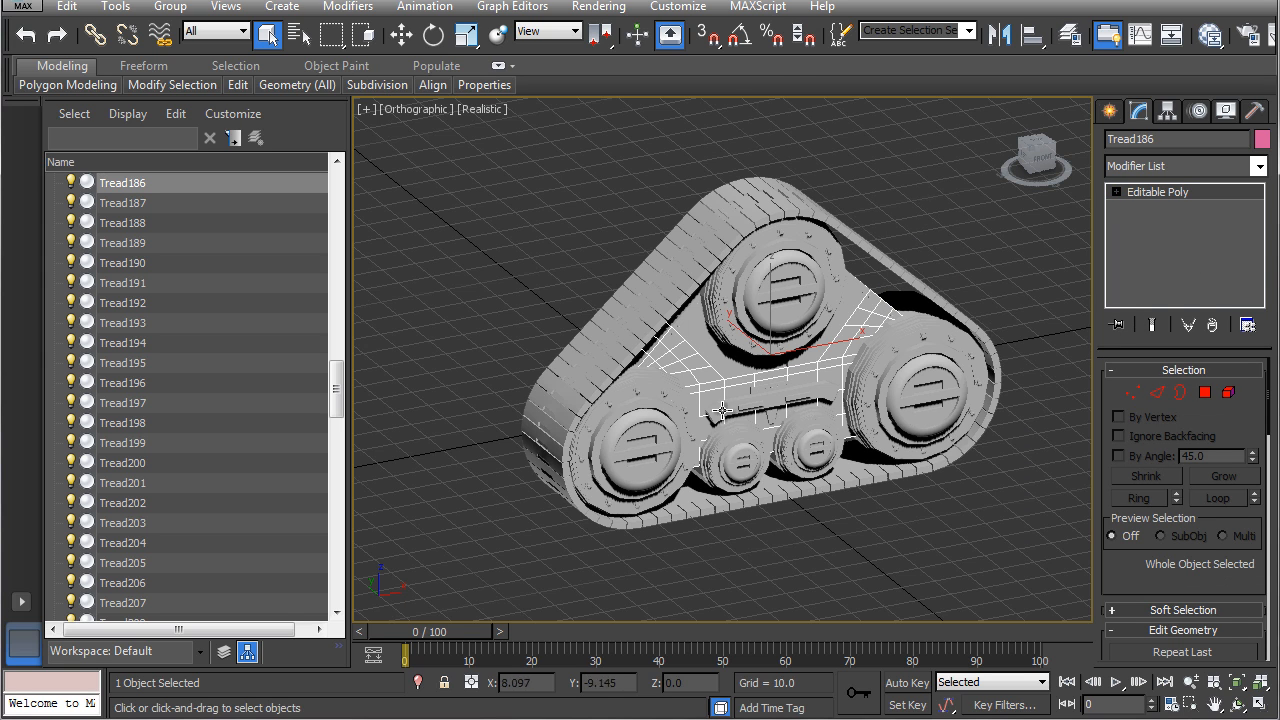
Select all the tread objects and add a CreaseSet modifier to them
drag(498, 561, 1035, 170)
click(1181, 165)
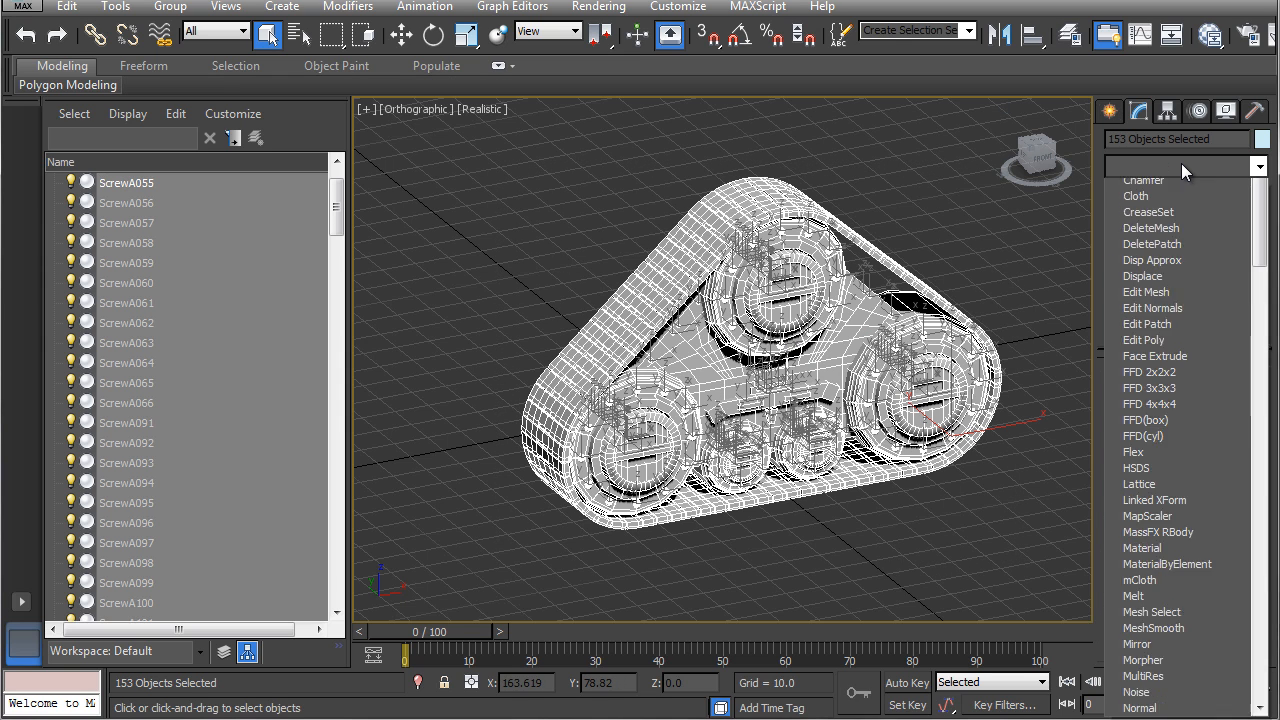
scroll(1181, 163, down, 1)
key(c)
key(c)
key(c)
key(c)
key(c)
key(c)
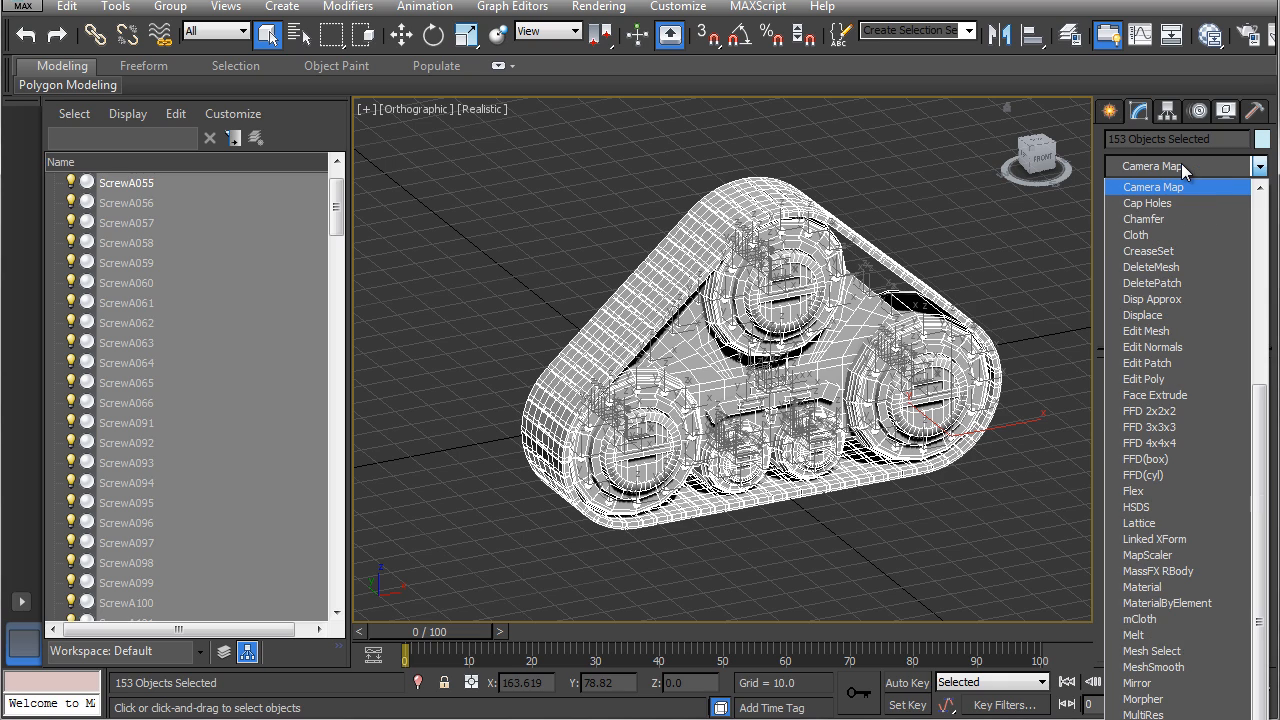
key(Return)
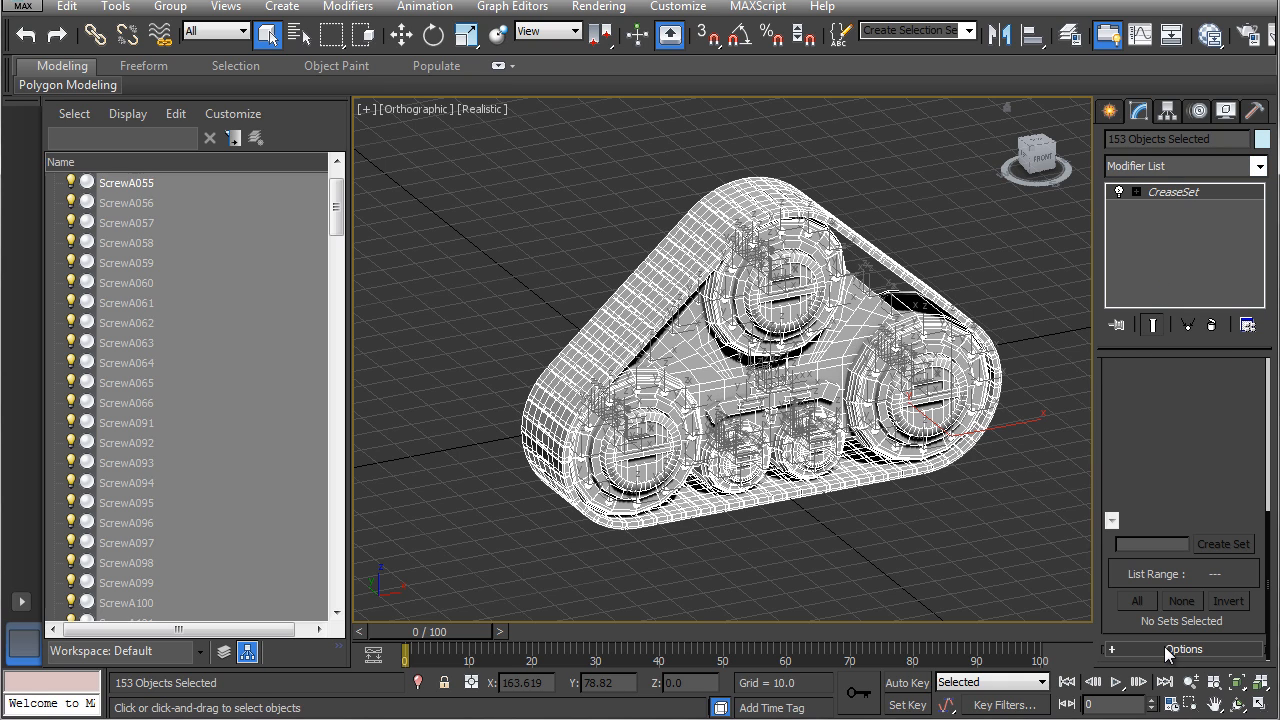
Auto-generate crease sets from the existing edge creases with a tolerance of 0.01, and review the resulting sets
click(1165, 651)
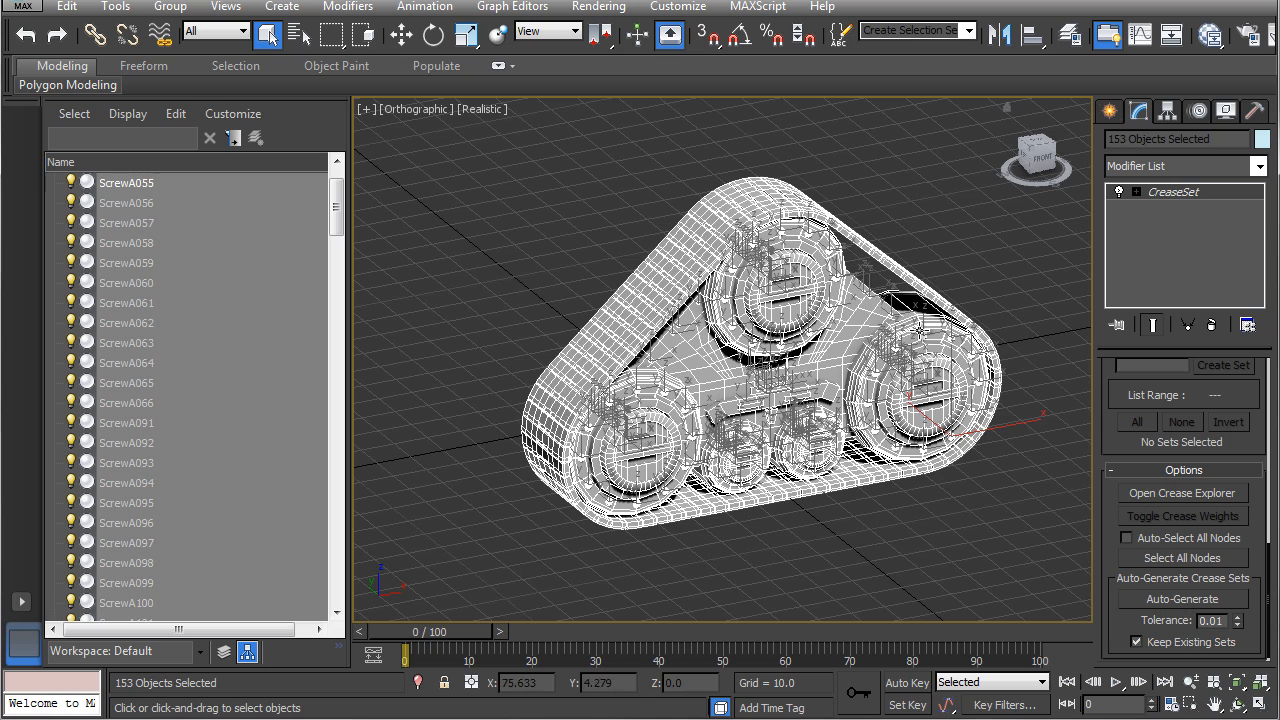
click(1189, 599)
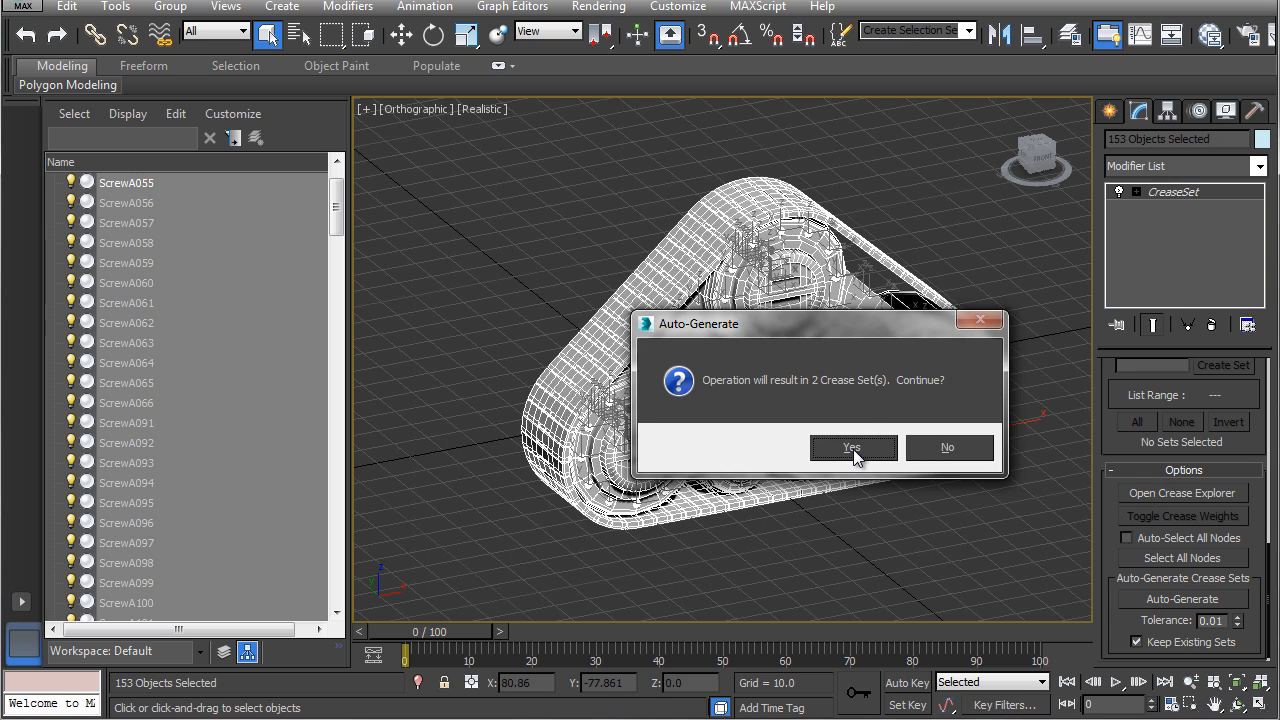
click(856, 447)
scroll(1203, 485, up, 5)
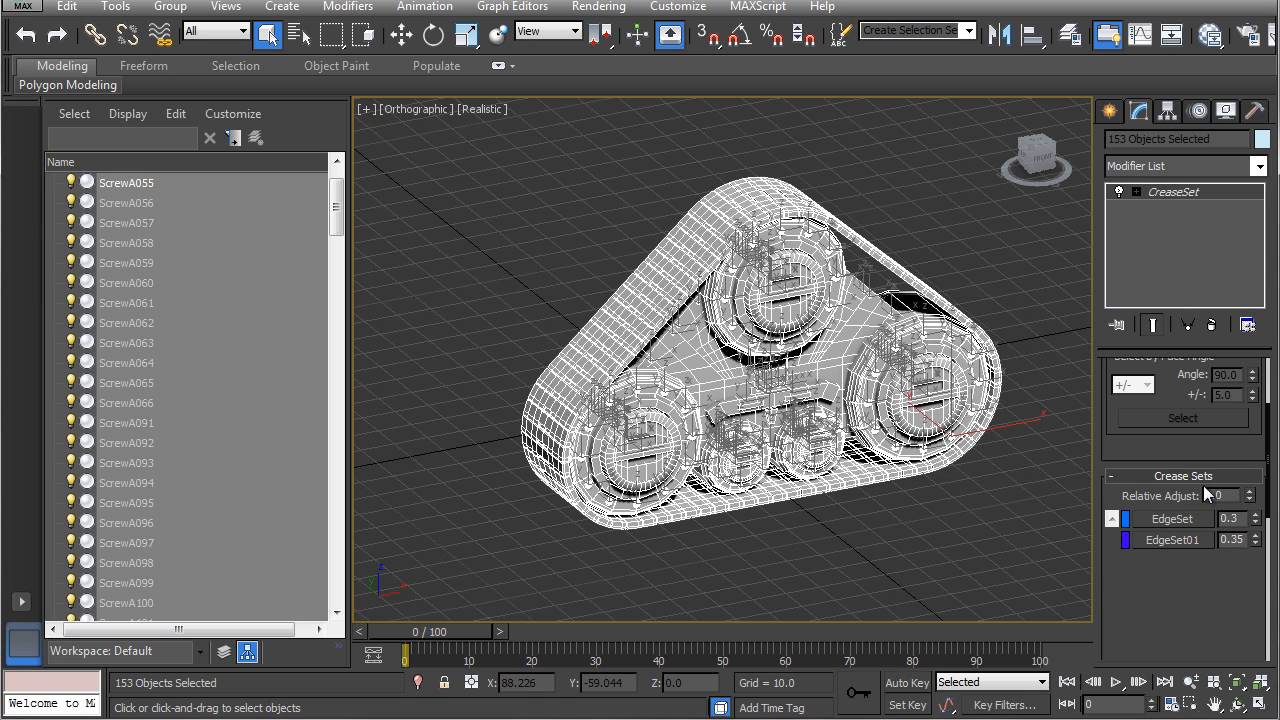
scroll(1164, 582, down, 2)
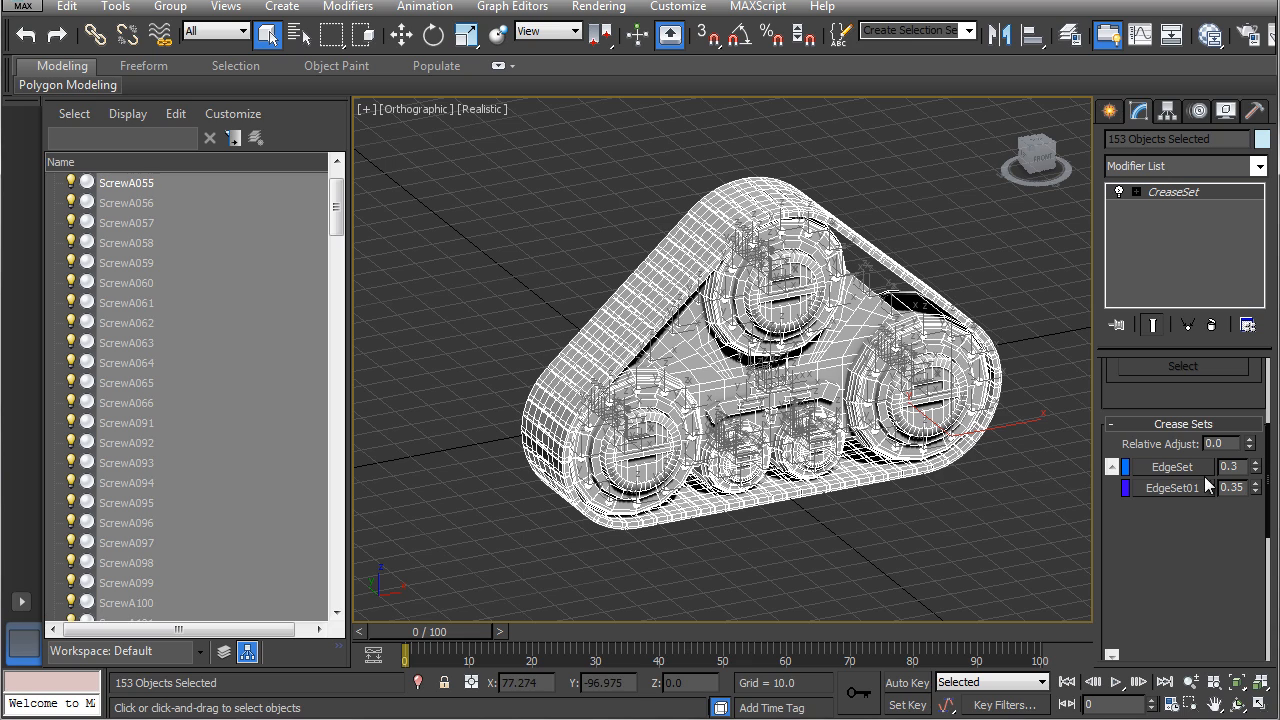
scroll(1178, 398, up, 3)
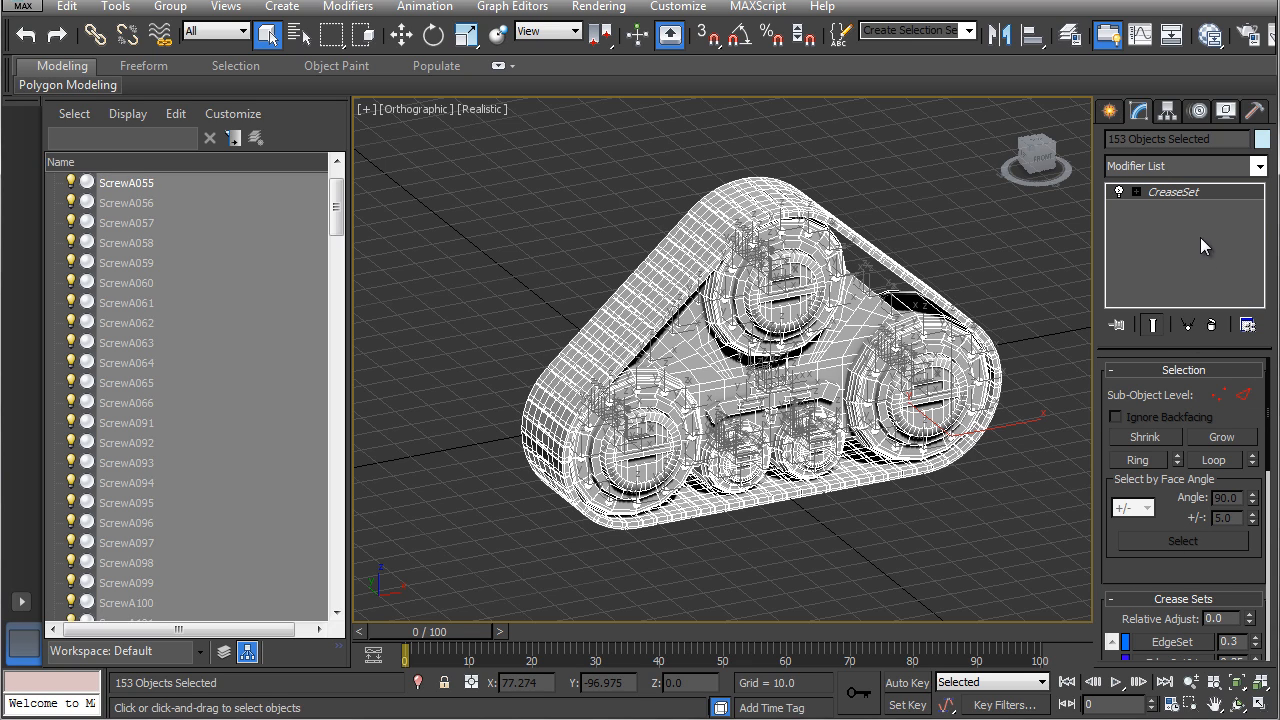
Remove the CreaseSet modifier from the tread objects, apply OpenSubdiv in its place and deselect everything
click(1211, 325)
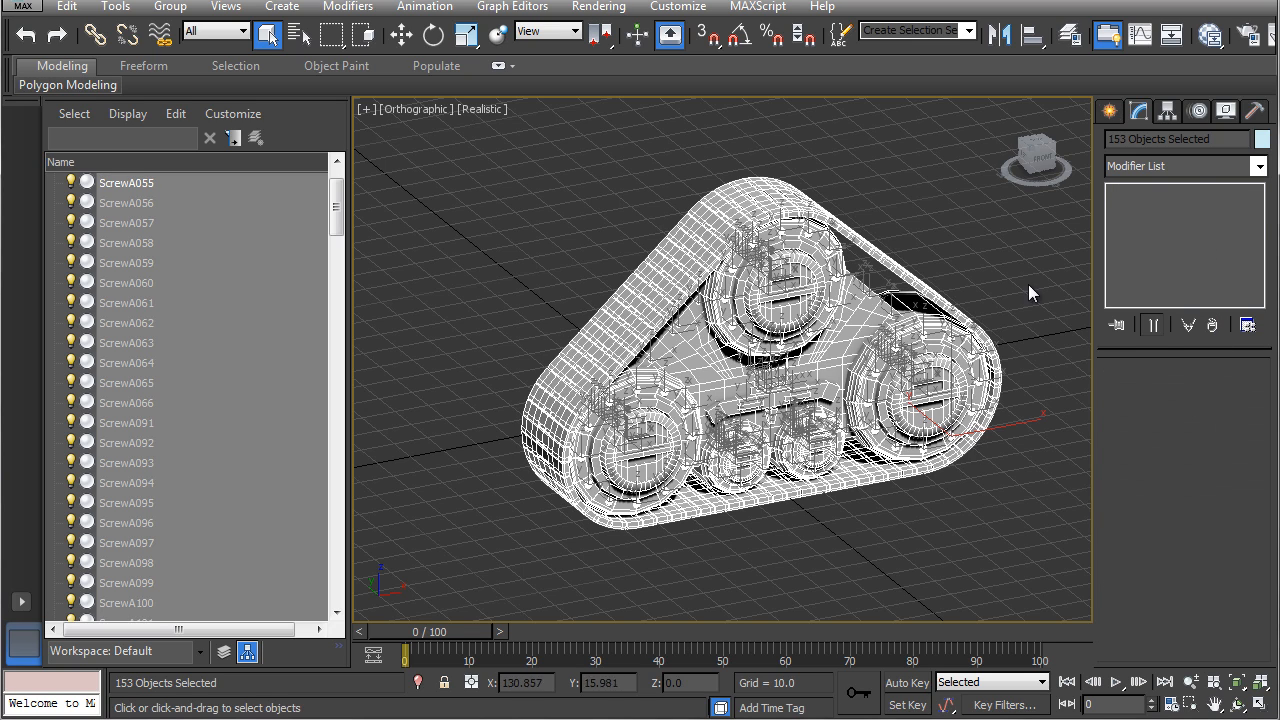
click(1188, 168)
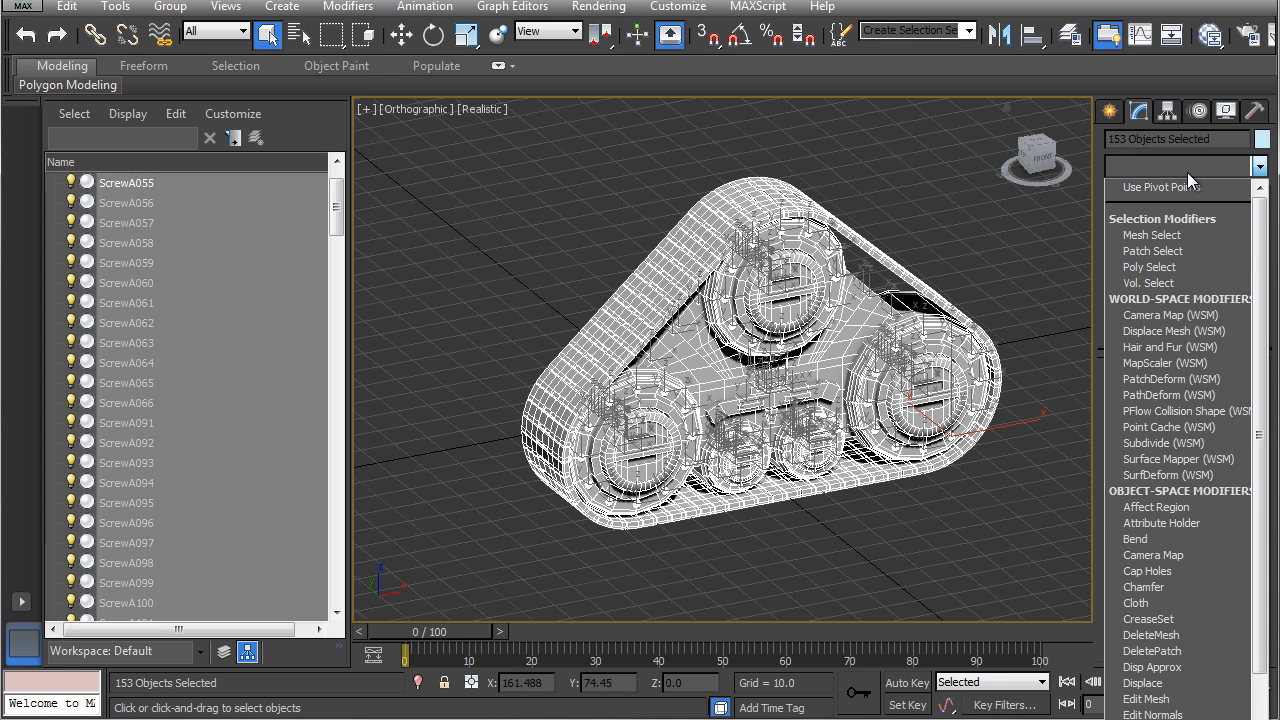
key(o)
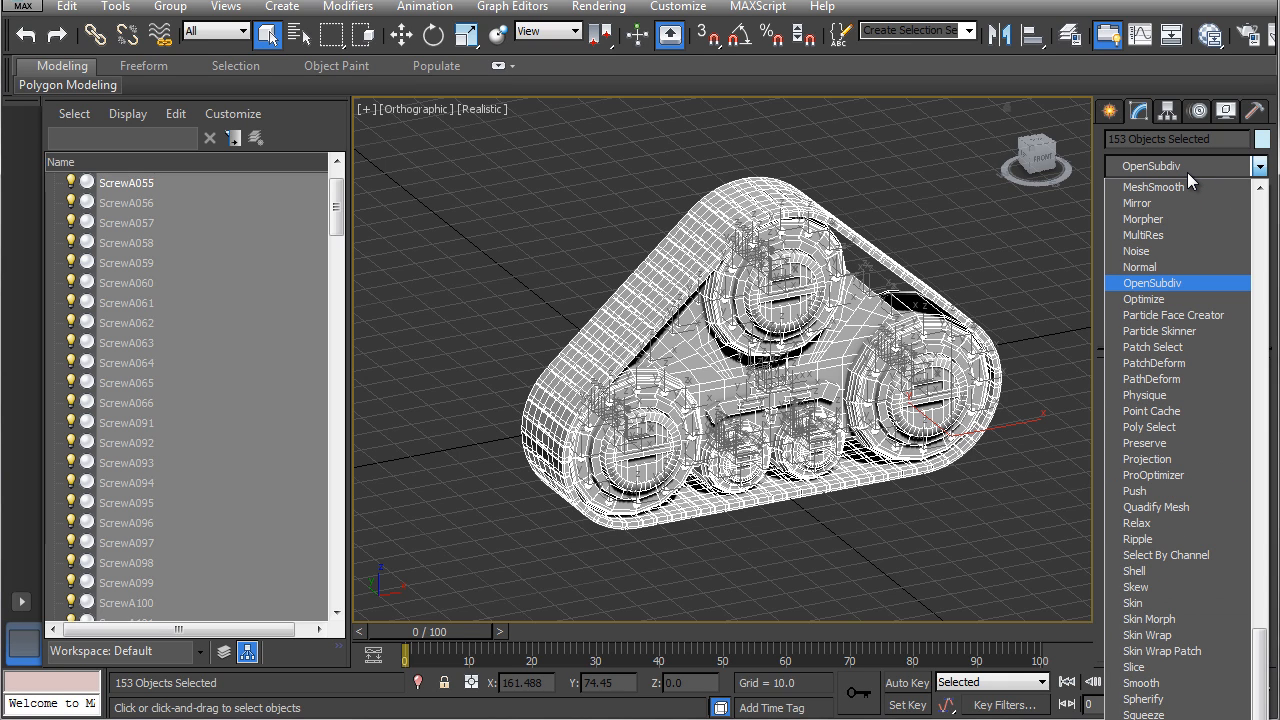
key(Return)
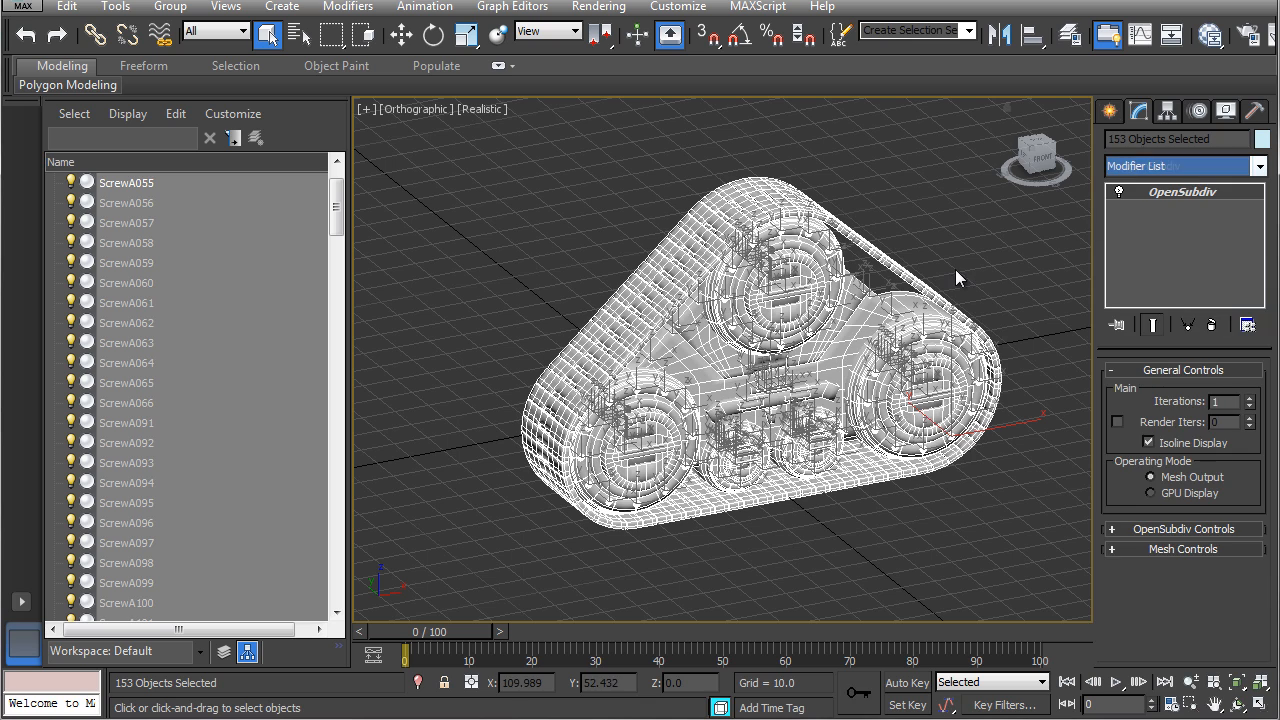
click(523, 217)
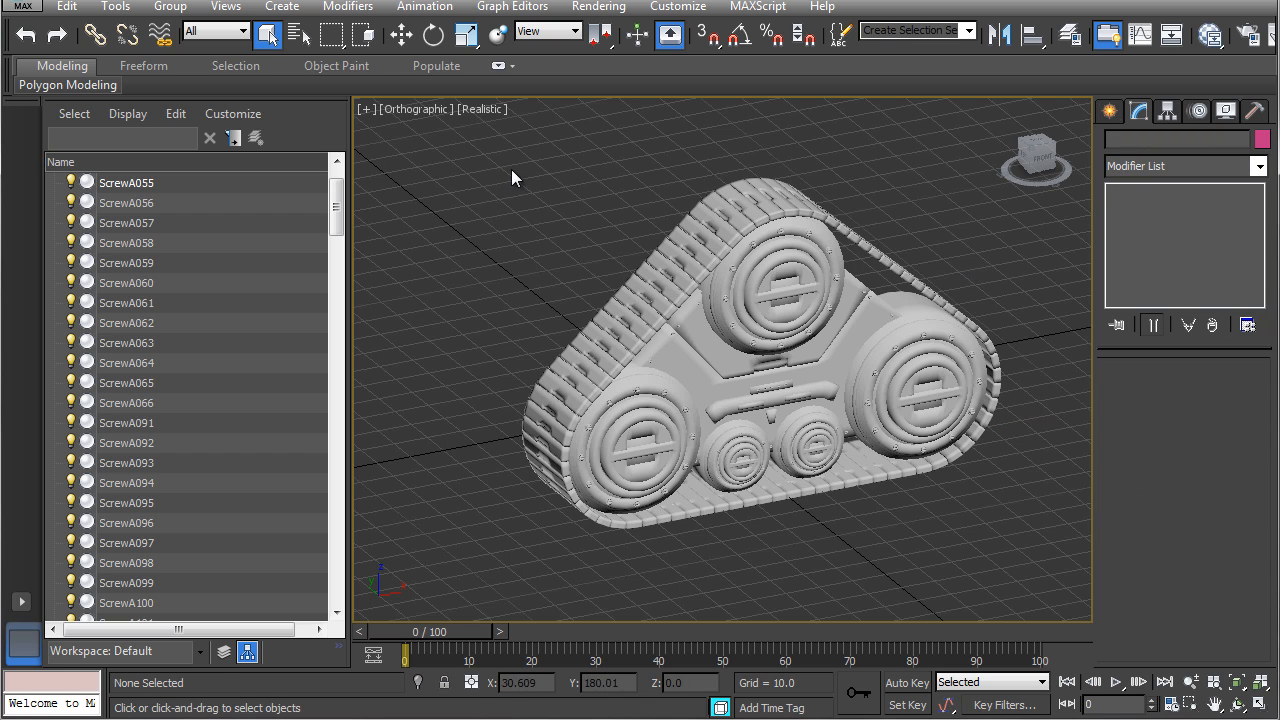
Select all the tread objects and export them as FBX, overwriting test1.FBX with the current export settings
drag(486, 155, 1050, 604)
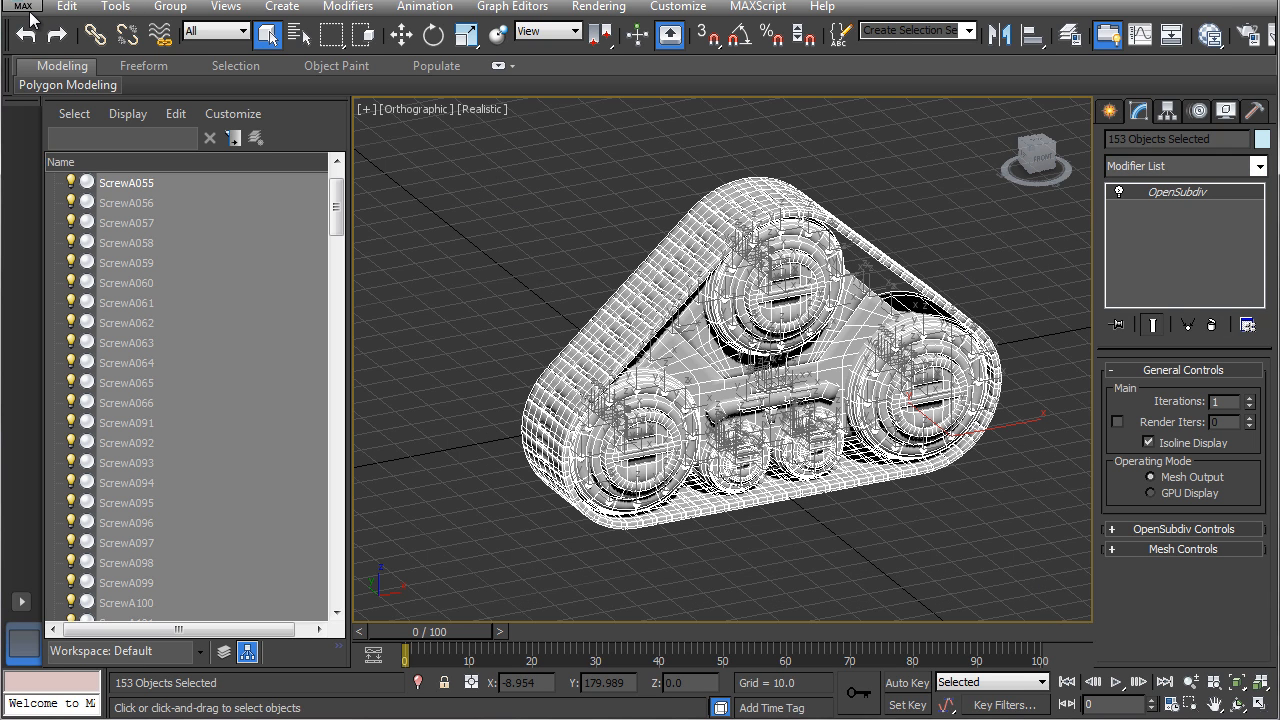
click(33, 12)
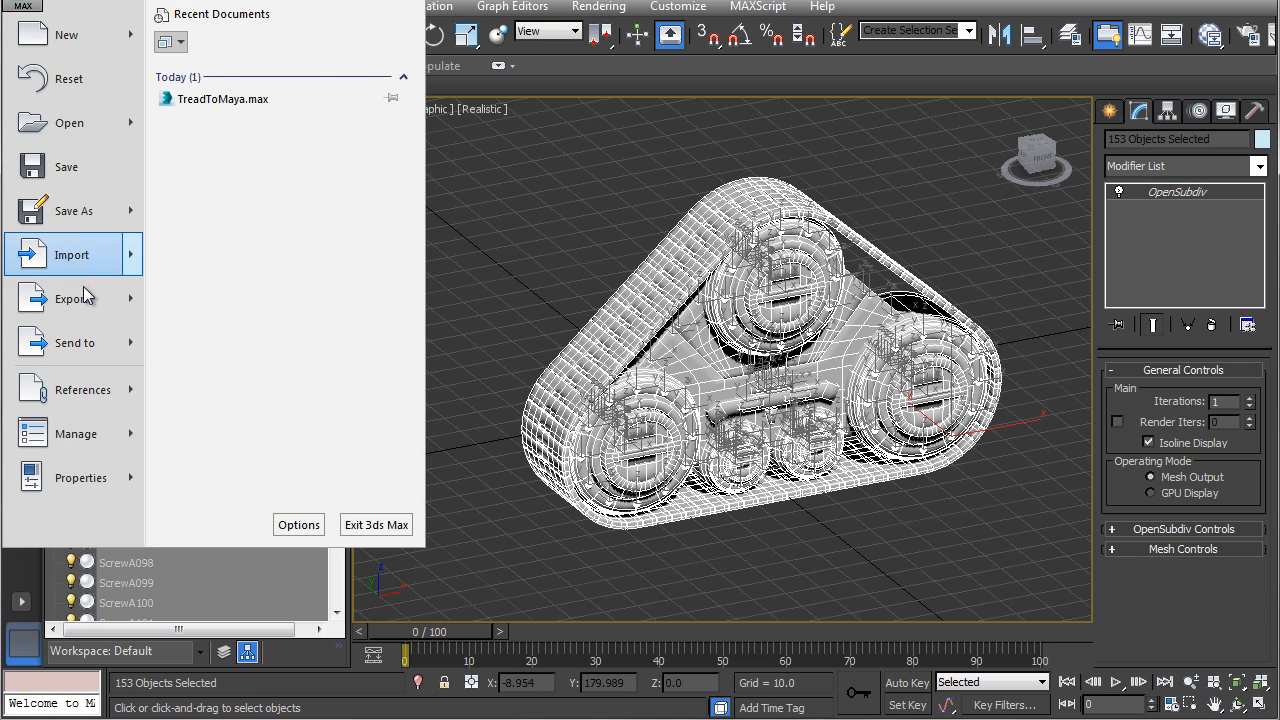
mouse_move(86, 291)
click(28, 182)
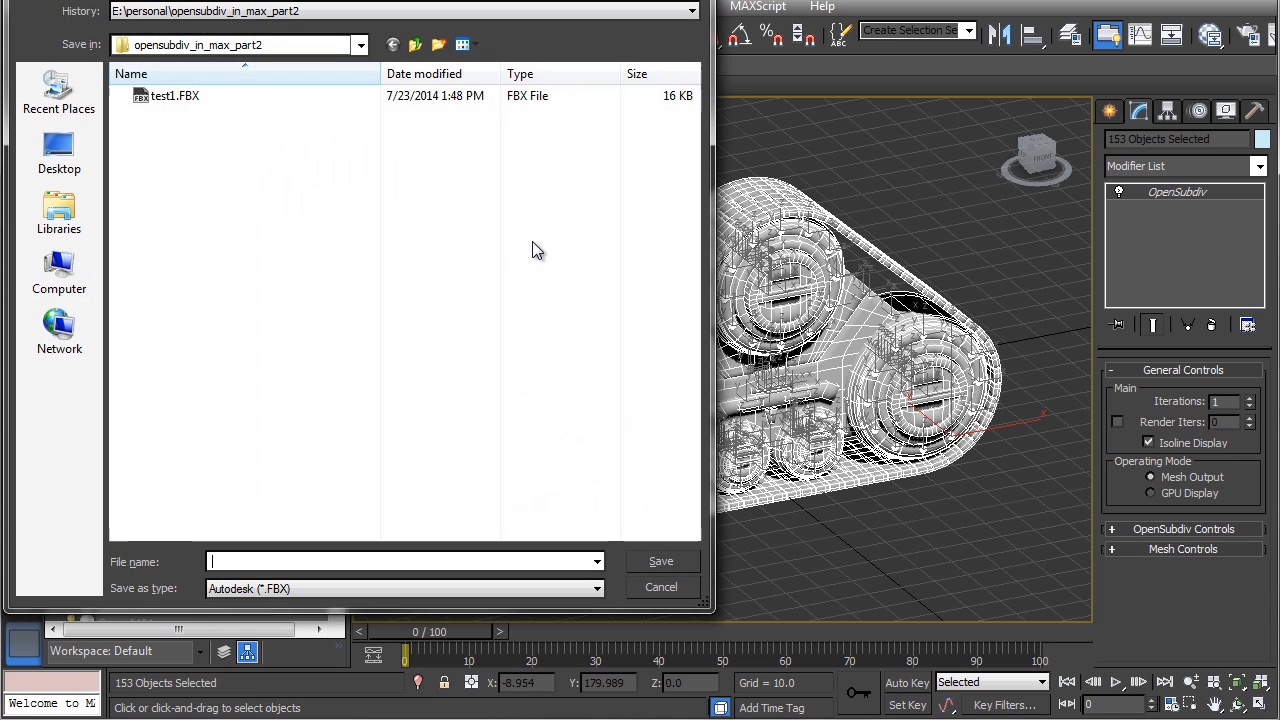
click(174, 100)
double_click(174, 96)
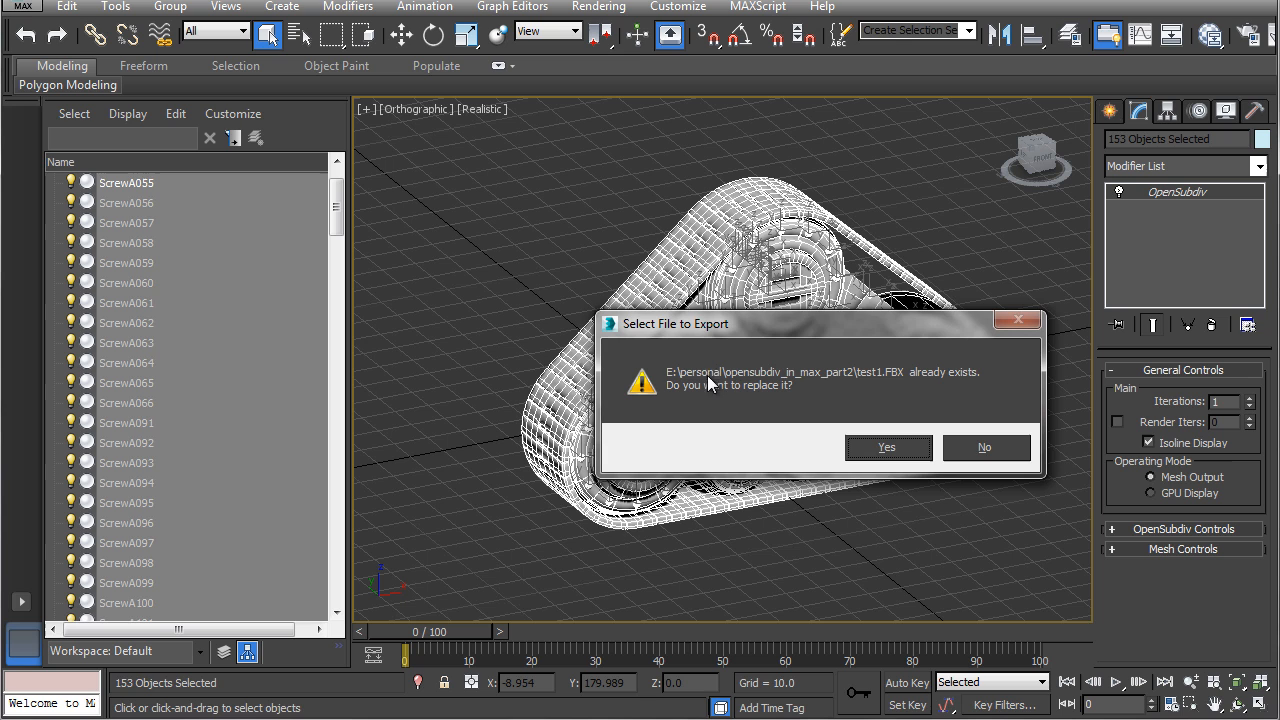
click(888, 452)
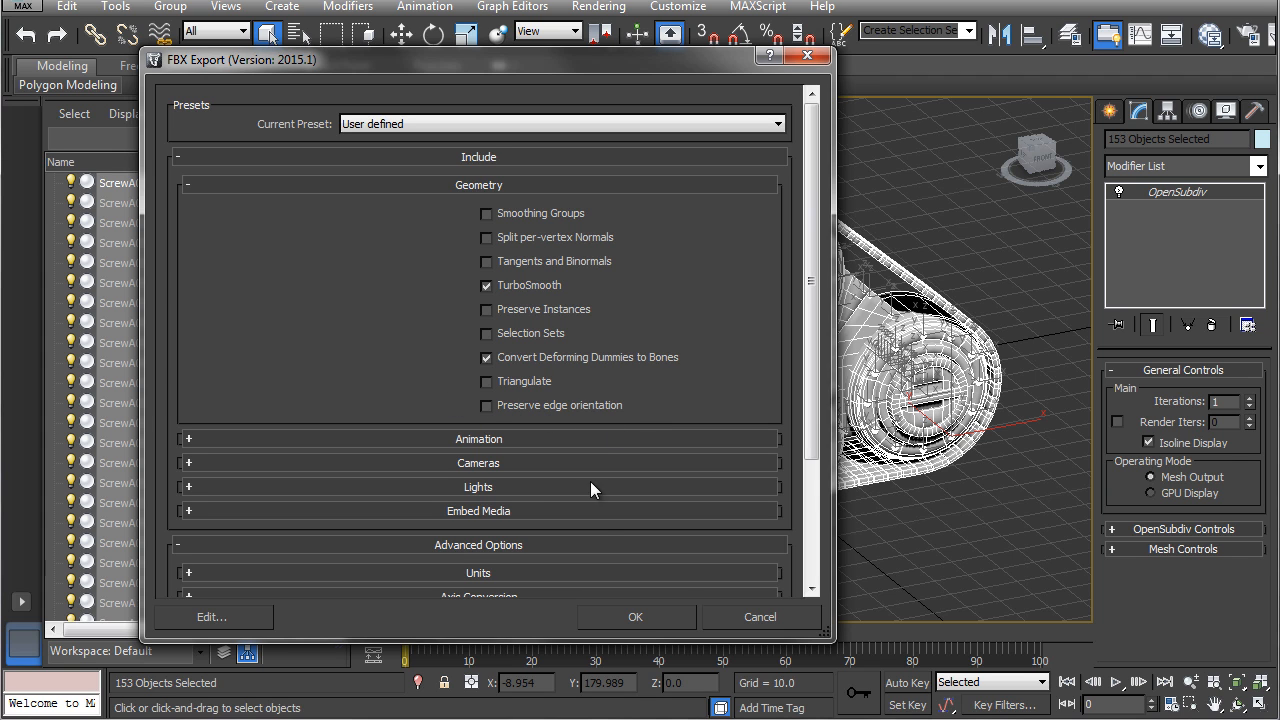
click(634, 617)
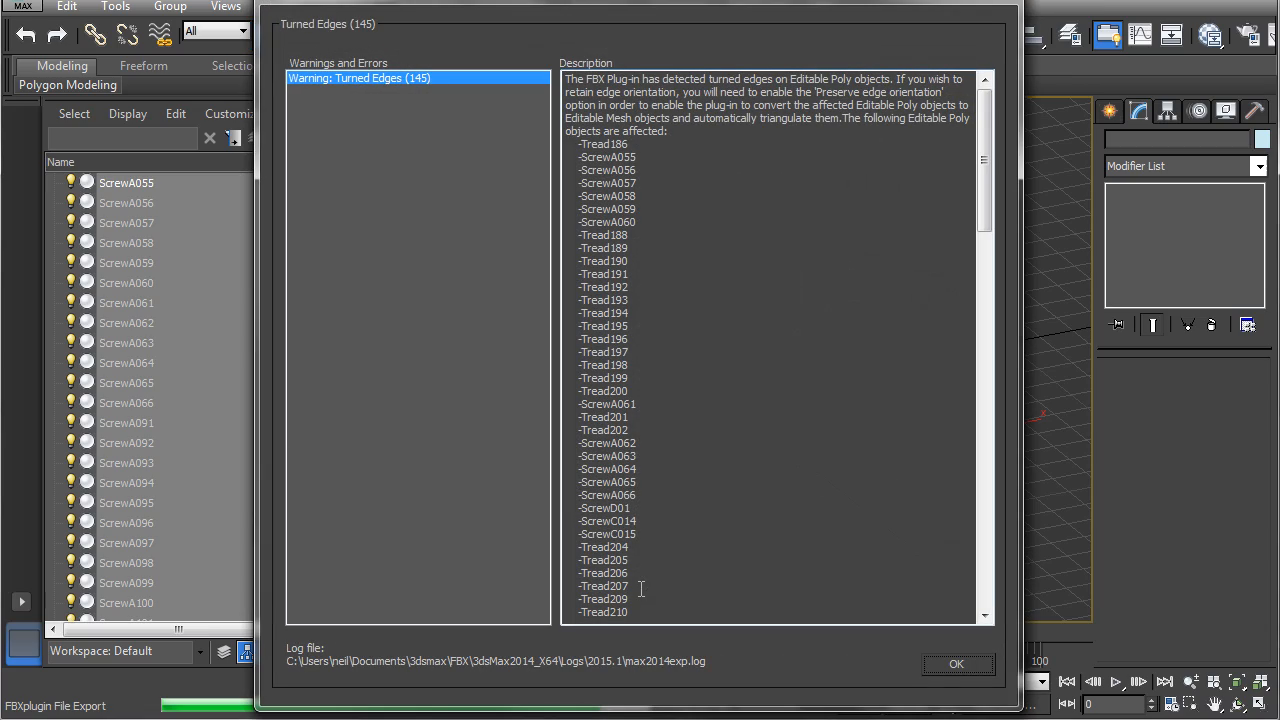
click(955, 664)
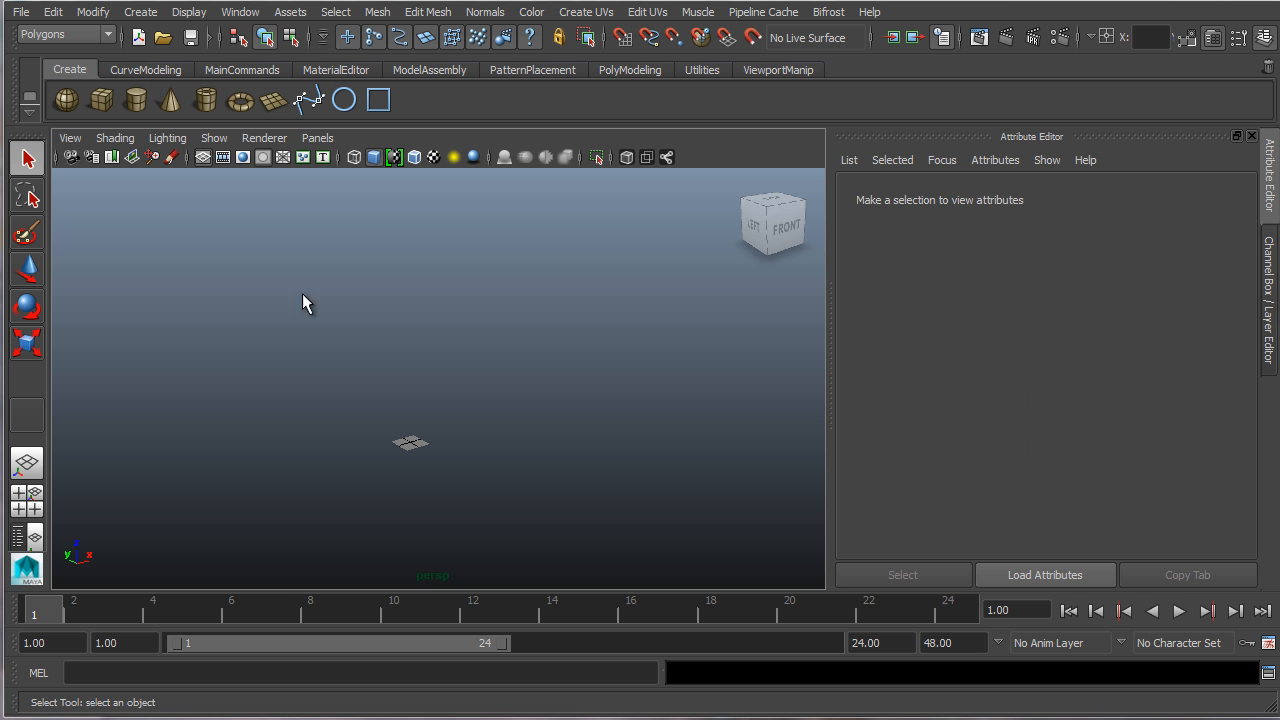
Switch to Maya and import test1.FBX into the empty scene
click(20, 12)
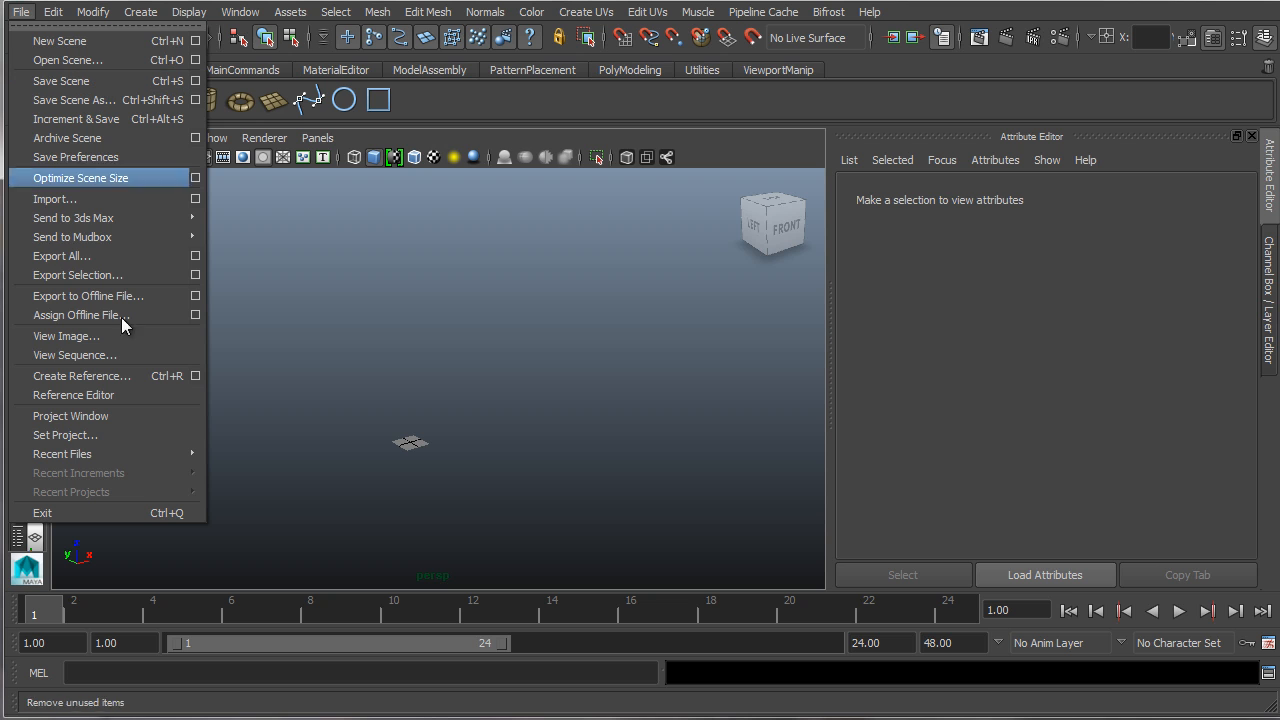
click(95, 197)
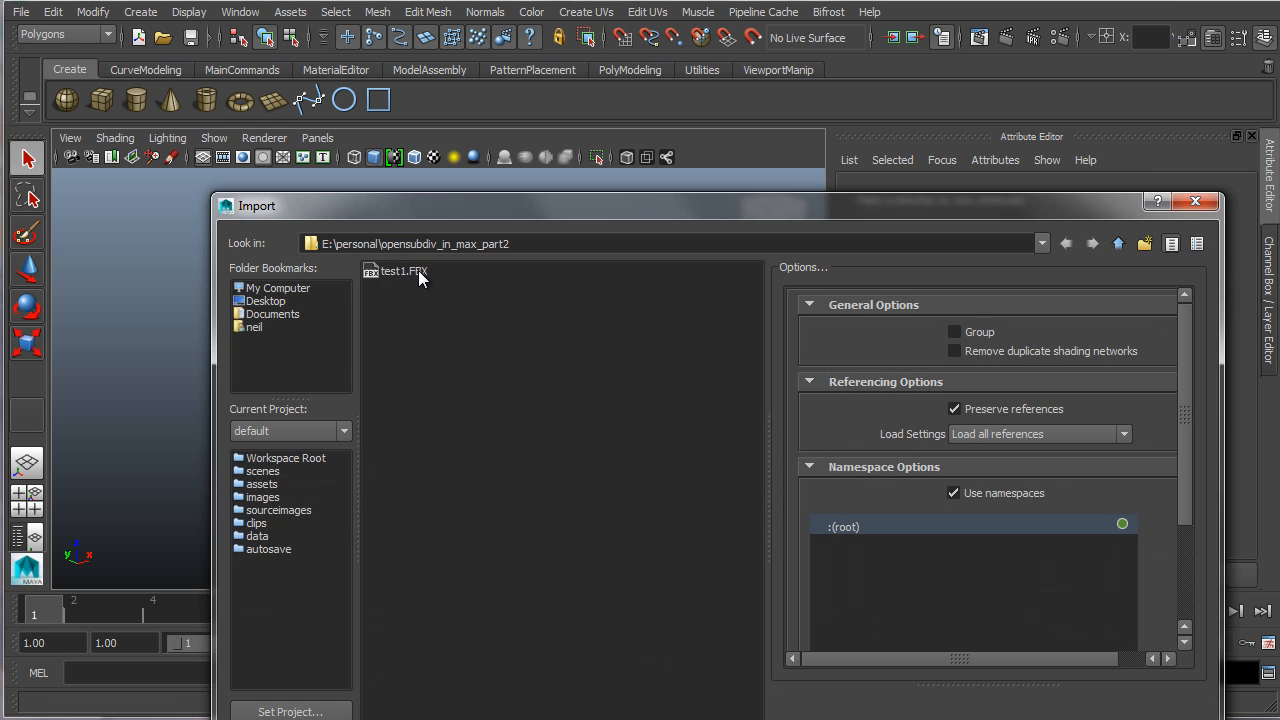
double_click(418, 272)
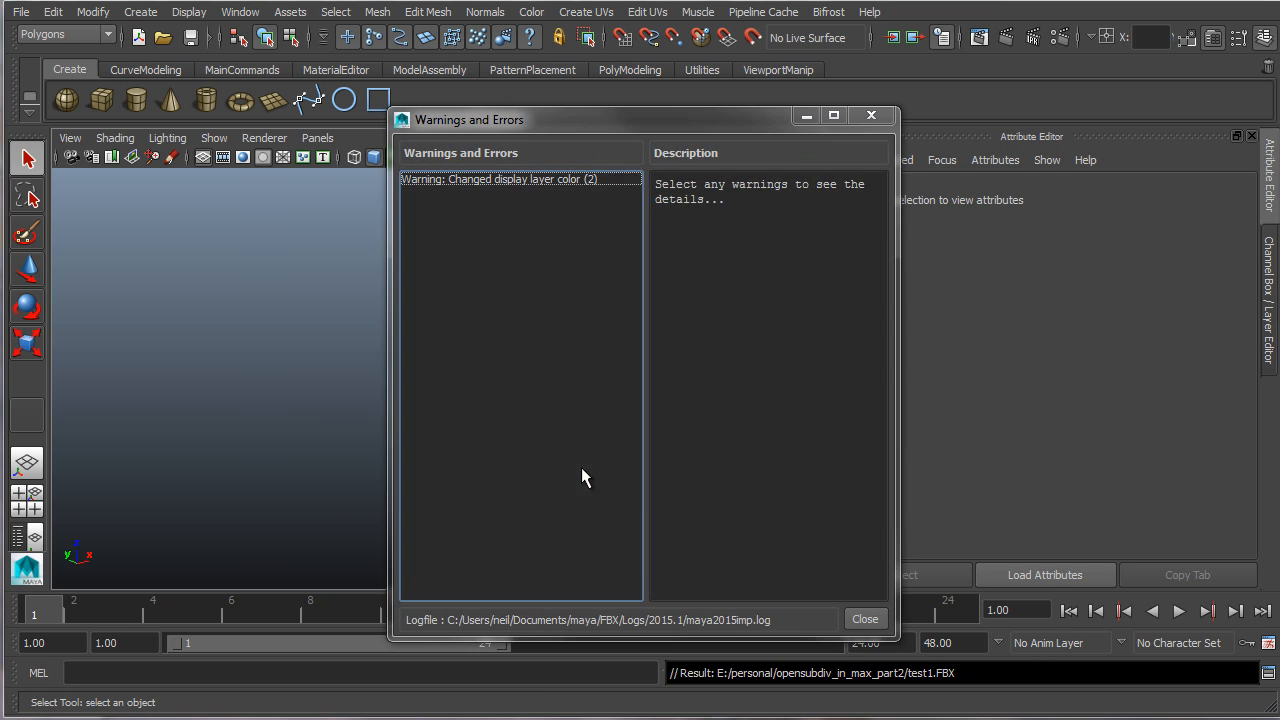
click(865, 619)
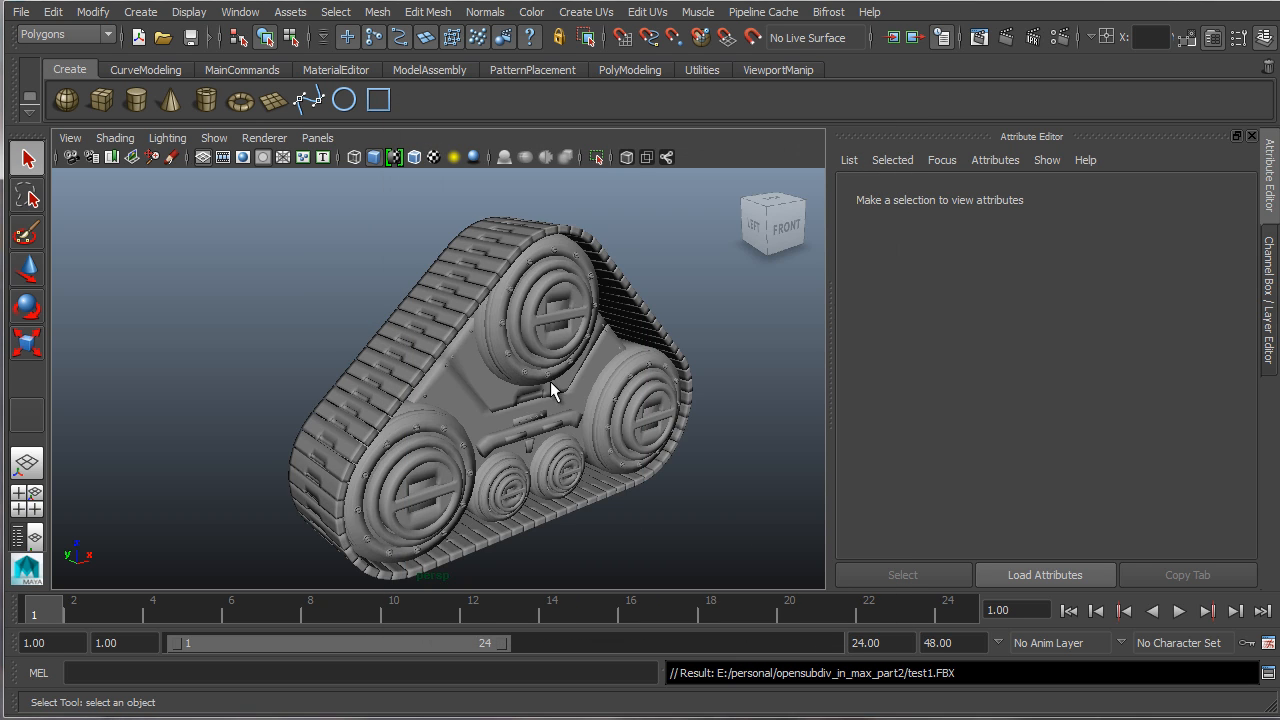
Compare the whole tread model without smoothing and with smooth mesh preview, leaving the preview on, and inspect it from different angles
alt+drag(550, 381, 581, 408)
alt+right_drag(581, 408, 446, 428)
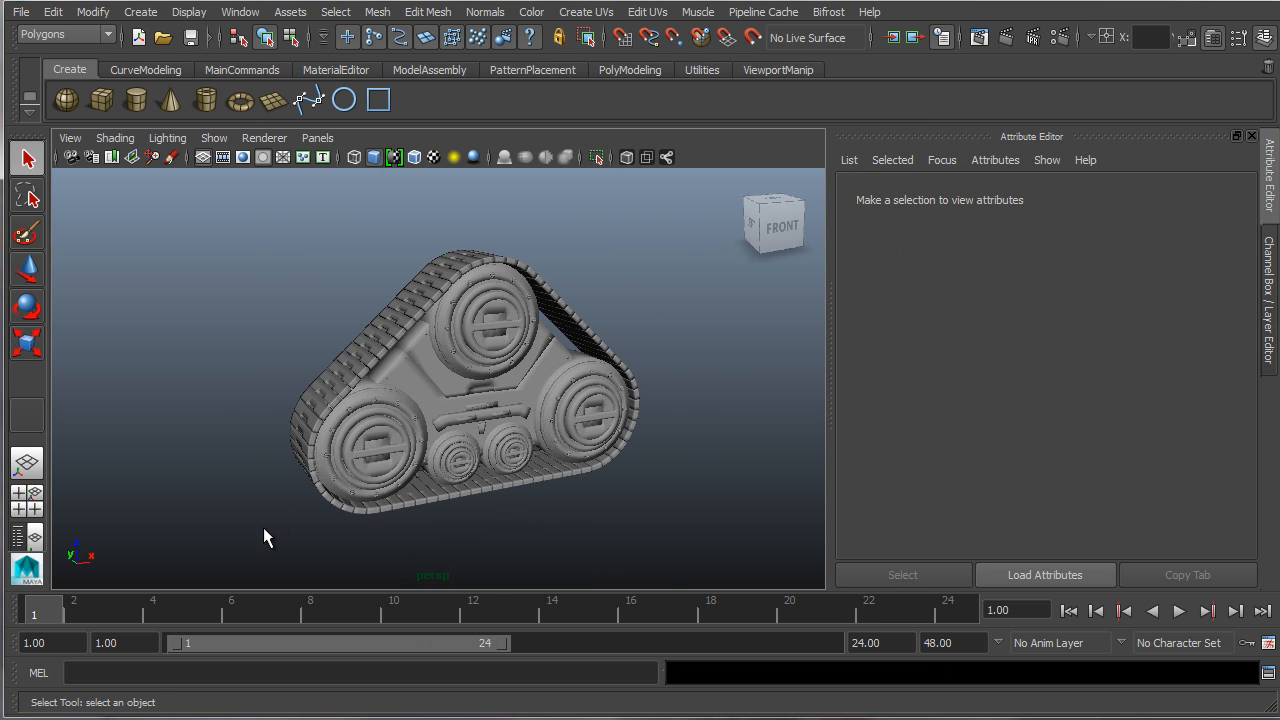
drag(263, 538, 672, 231)
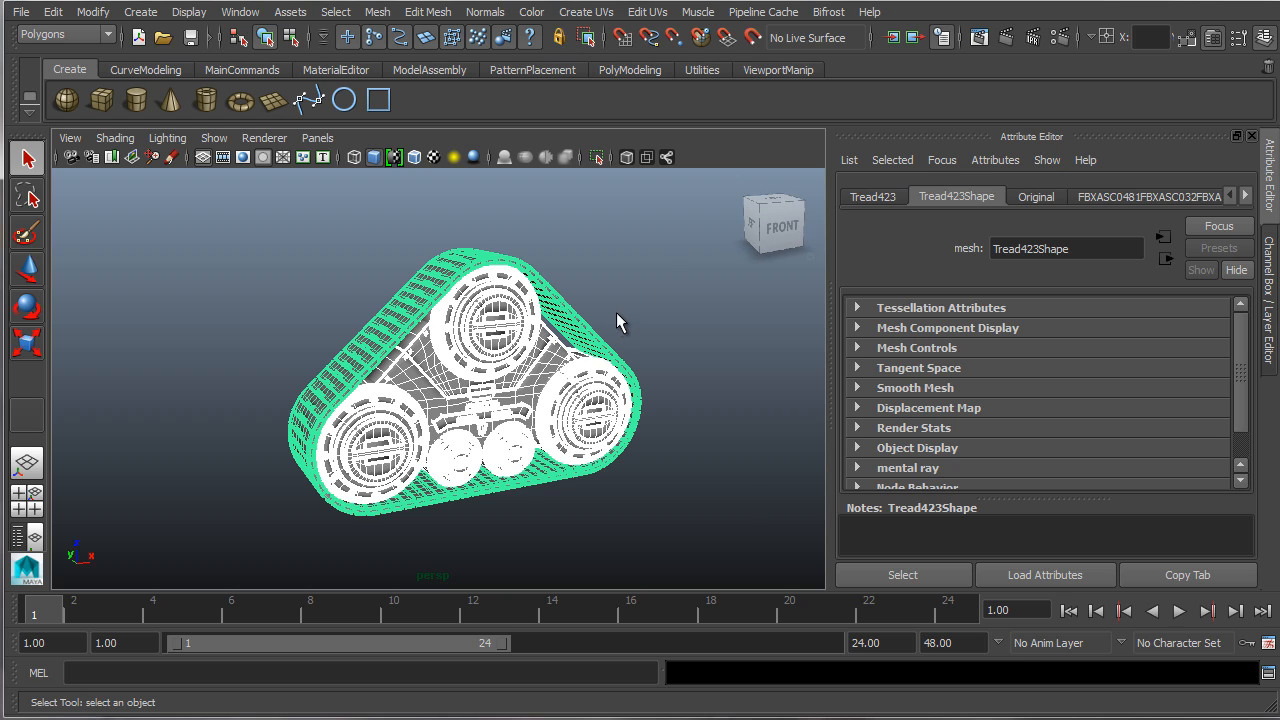
click(612, 287)
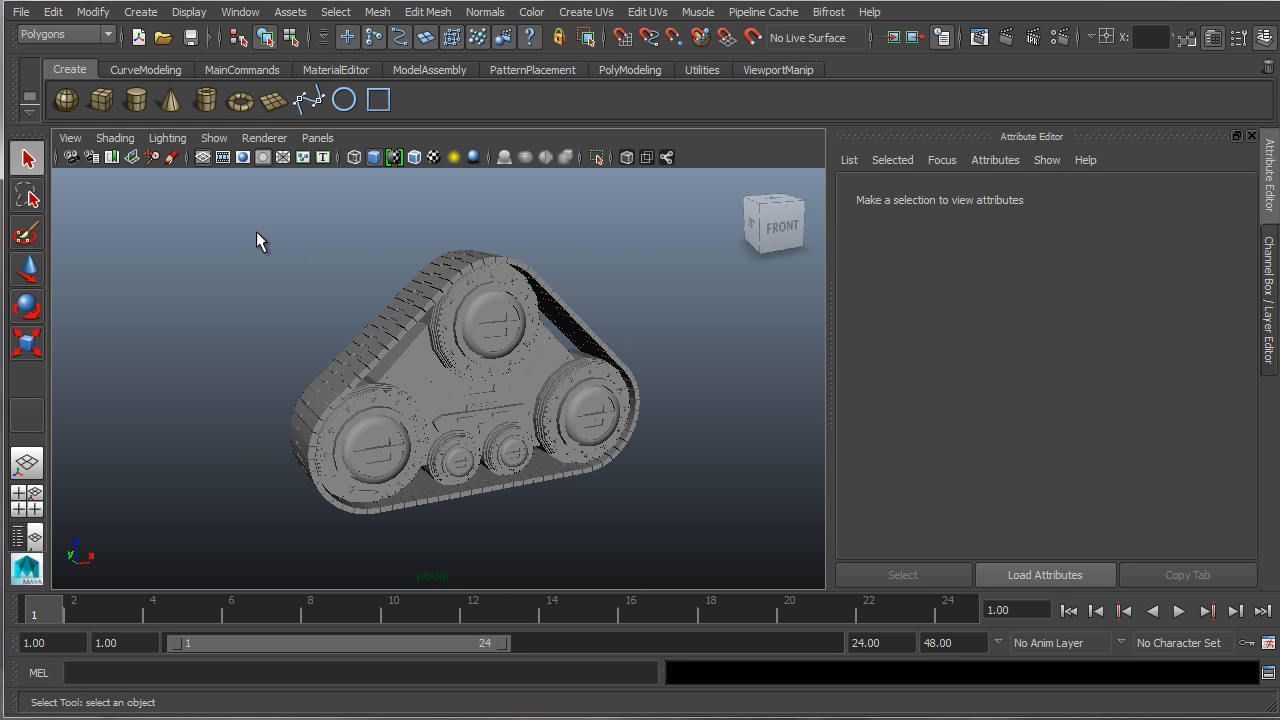
drag(251, 288, 678, 521)
key(3)
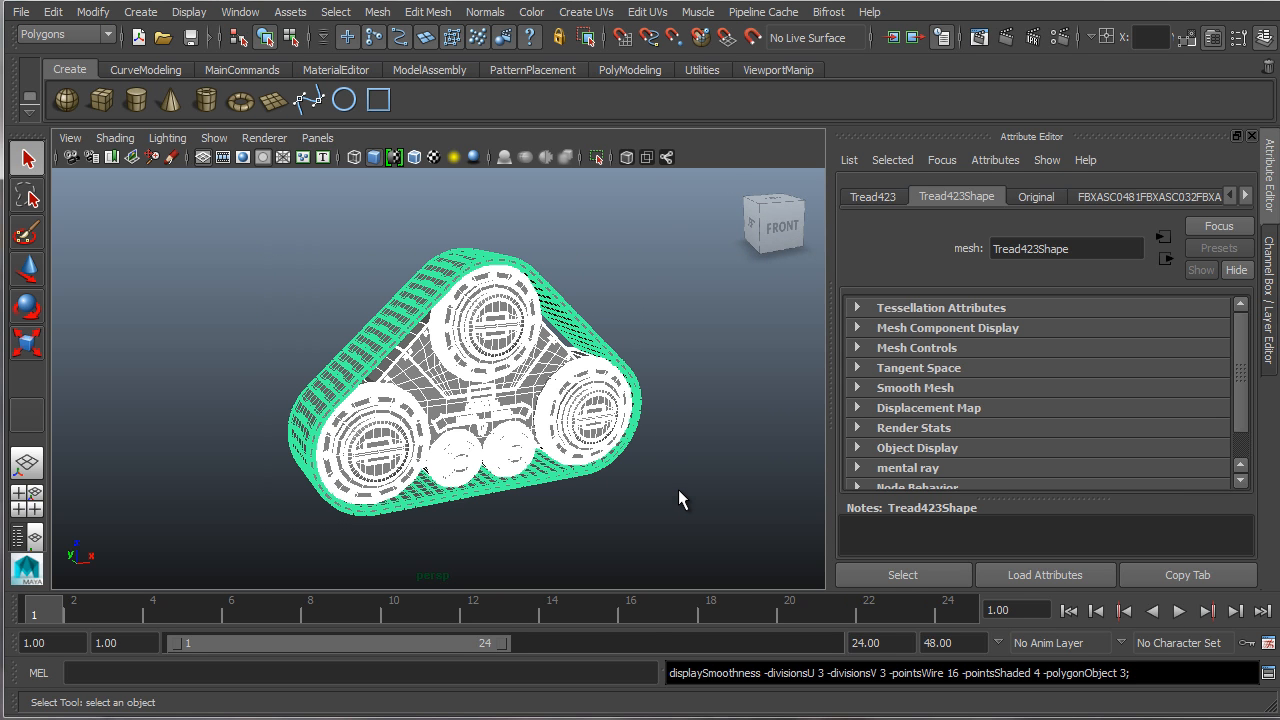
click(678, 489)
mouse_move(400, 471)
alt+mouse_down()
mouse_move(683, 477)
mouse_move(378, 474)
alt+mouse_up()
alt+right_drag(378, 474, 415, 436)
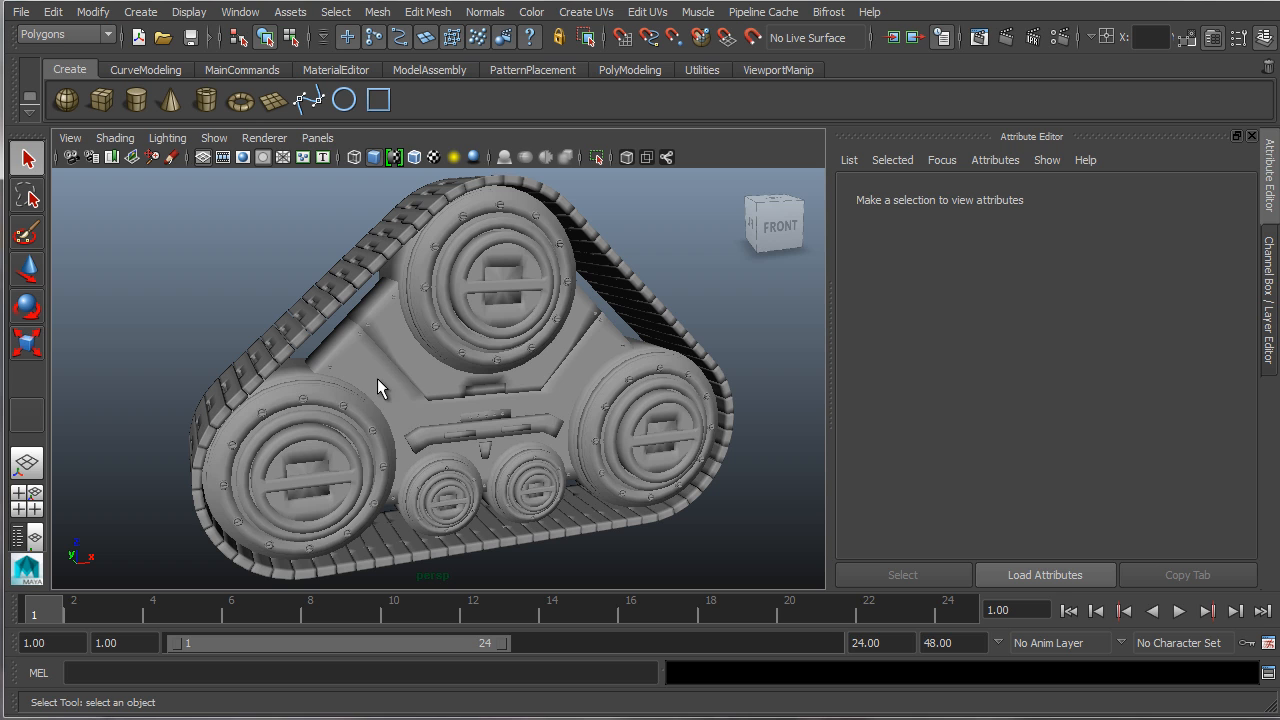
scroll(360, 362, down, 5)
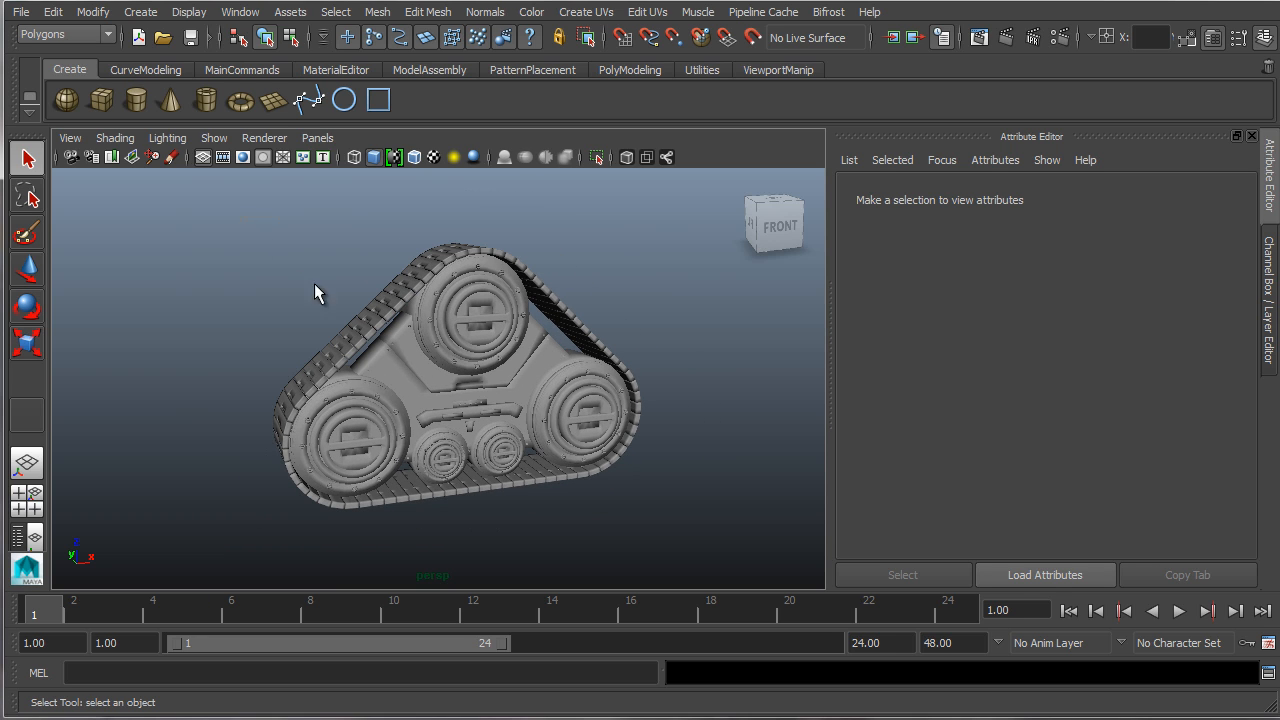
Select the whole tread model and generate crease sets from its mesh creases in the Crease Set Editor
drag(315, 284, 656, 524)
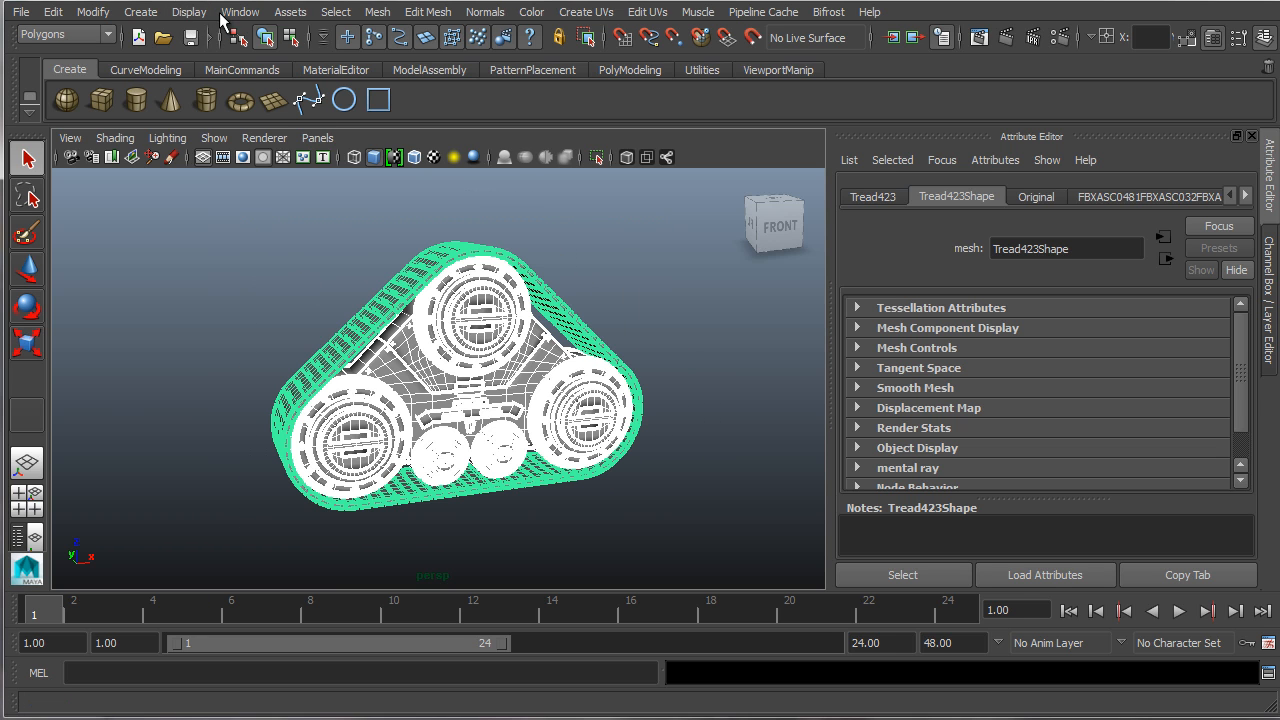
click(223, 13)
mouse_move(346, 100)
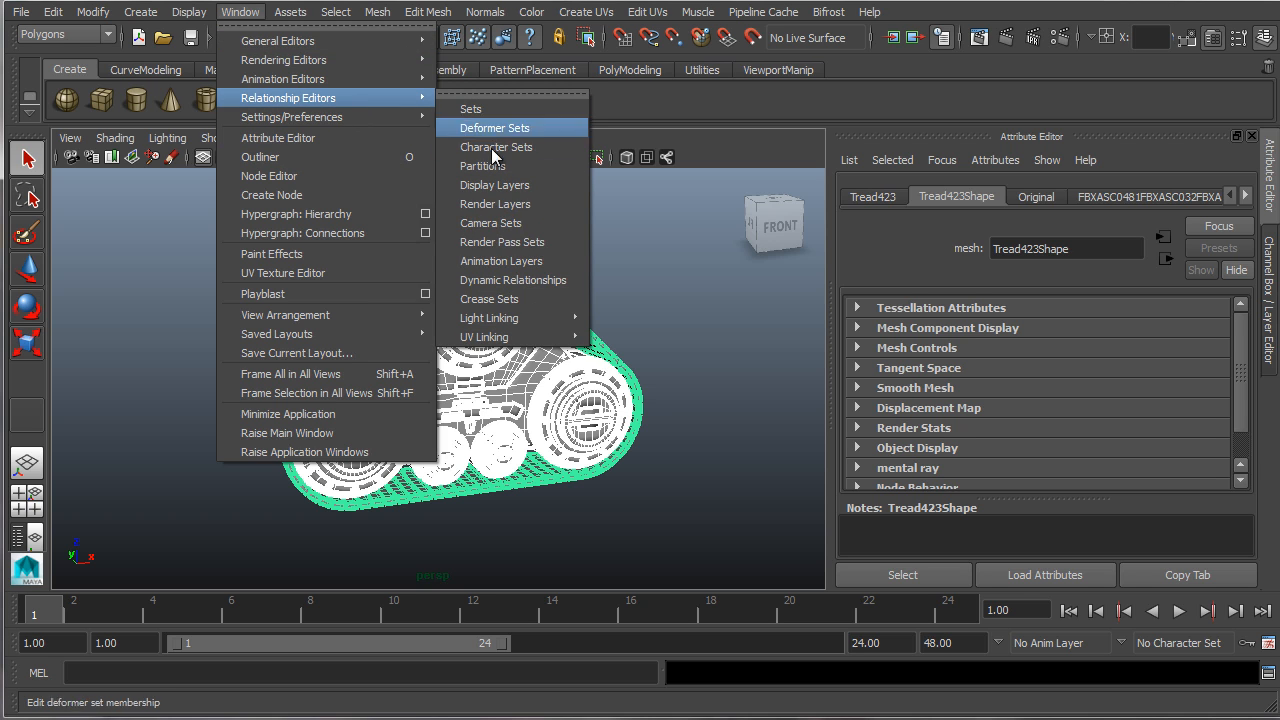
click(513, 300)
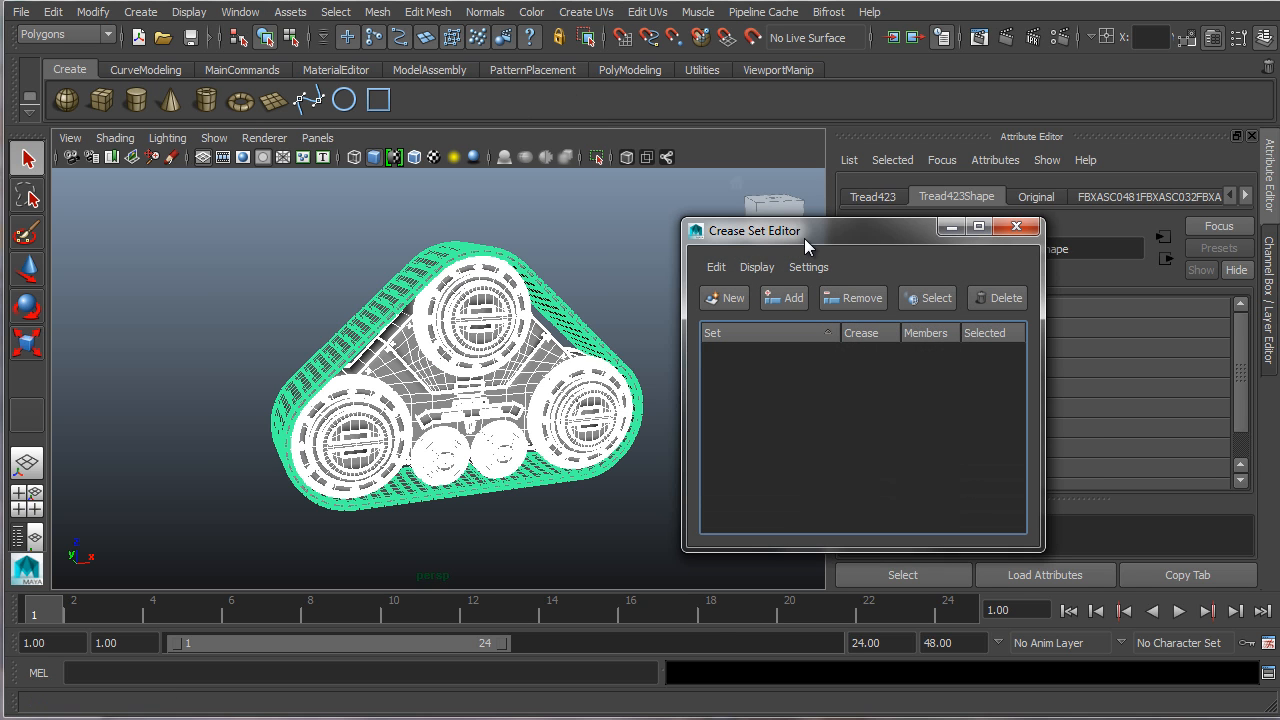
drag(805, 237, 731, 192)
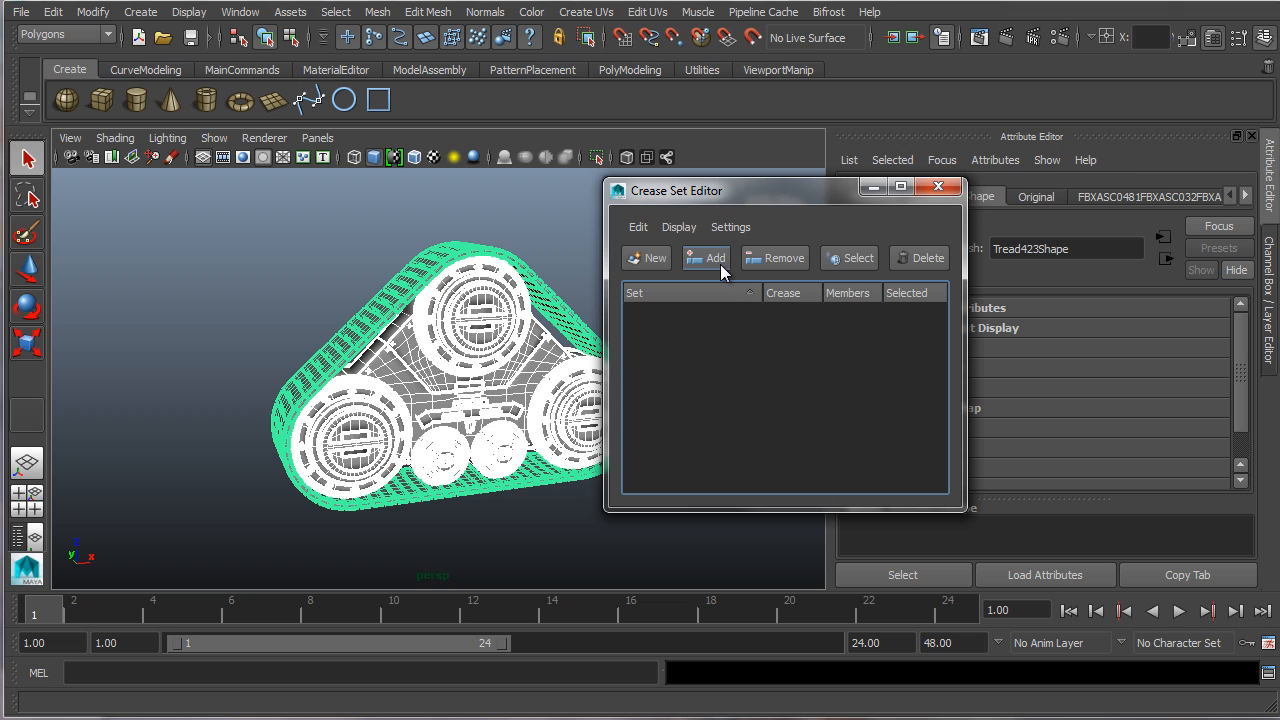
click(628, 226)
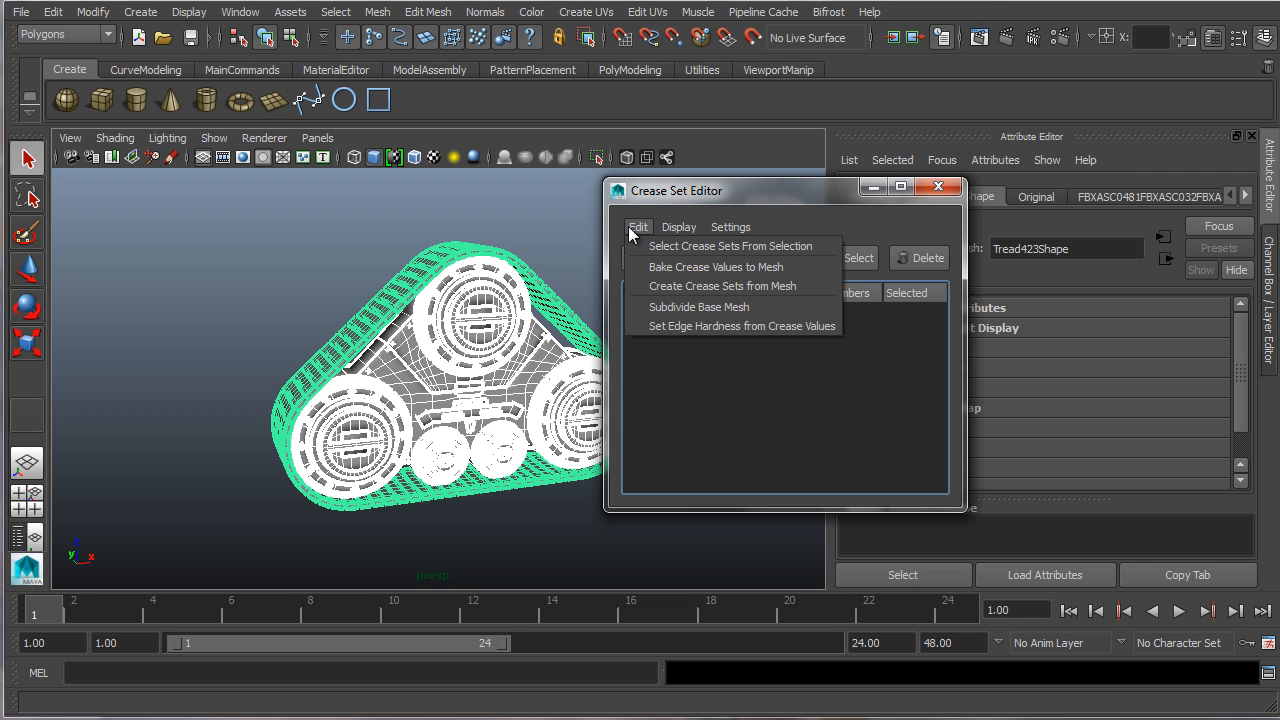
click(676, 287)
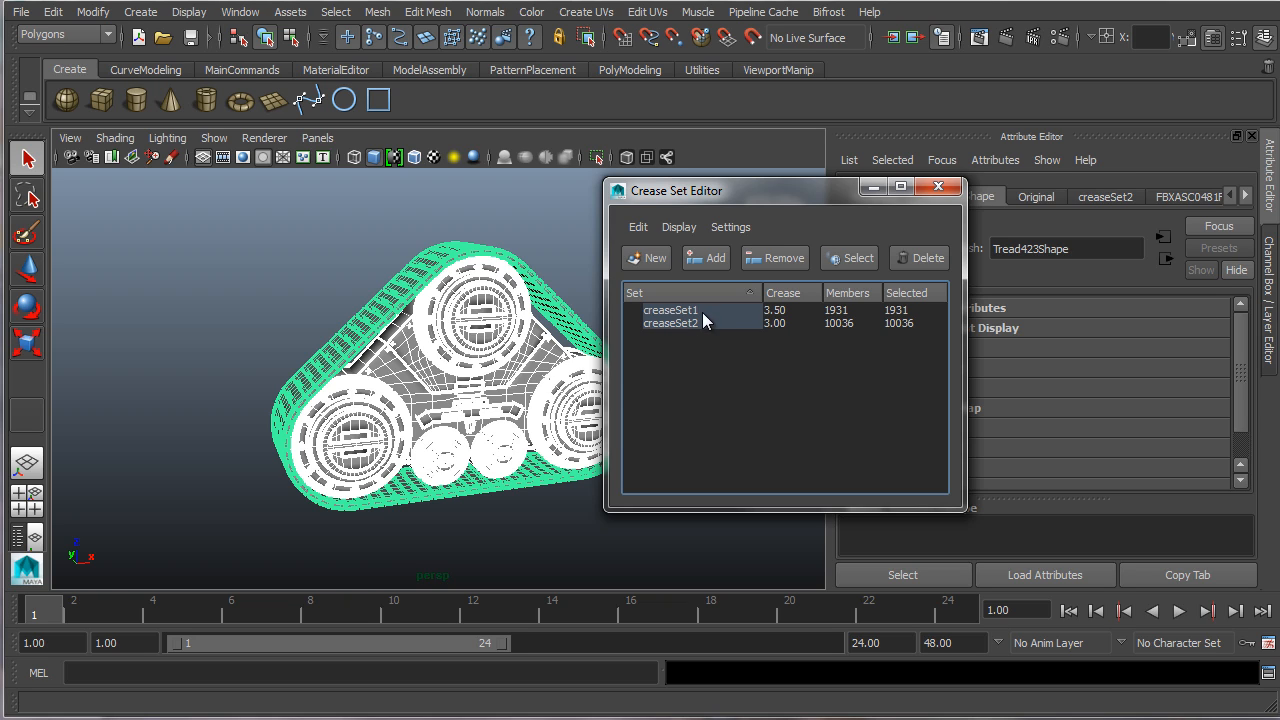
Highlight creaseSet2 in the Crease Set Editor, deselect the model and examine its creased surfaces from several angles
click(689, 320)
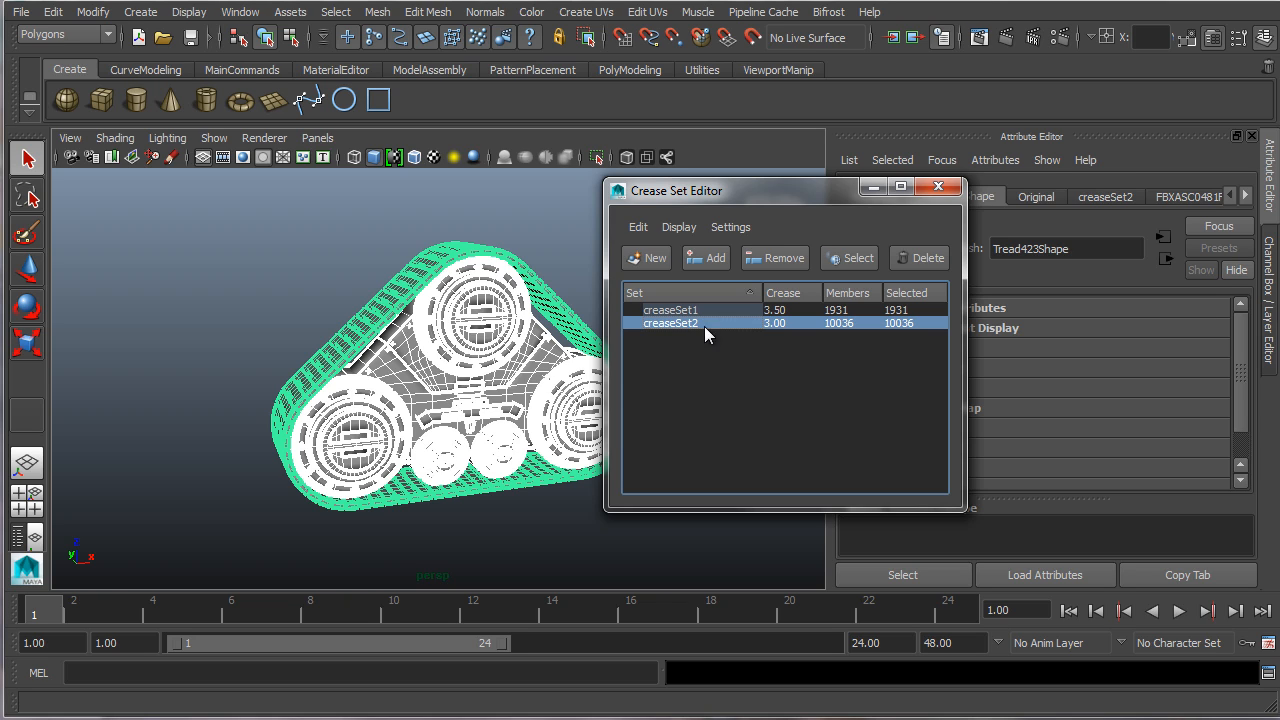
drag(737, 199, 798, 213)
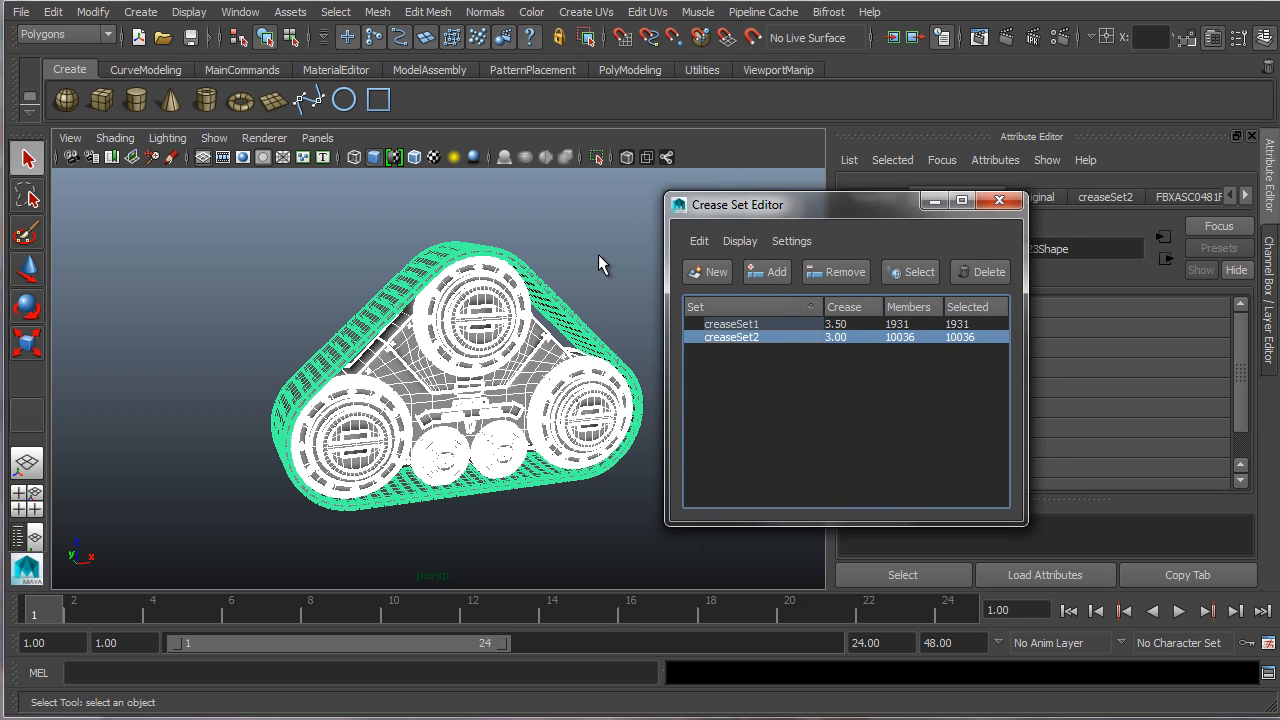
click(598, 254)
alt+drag(565, 289, 423, 329)
scroll(548, 336, up, 5)
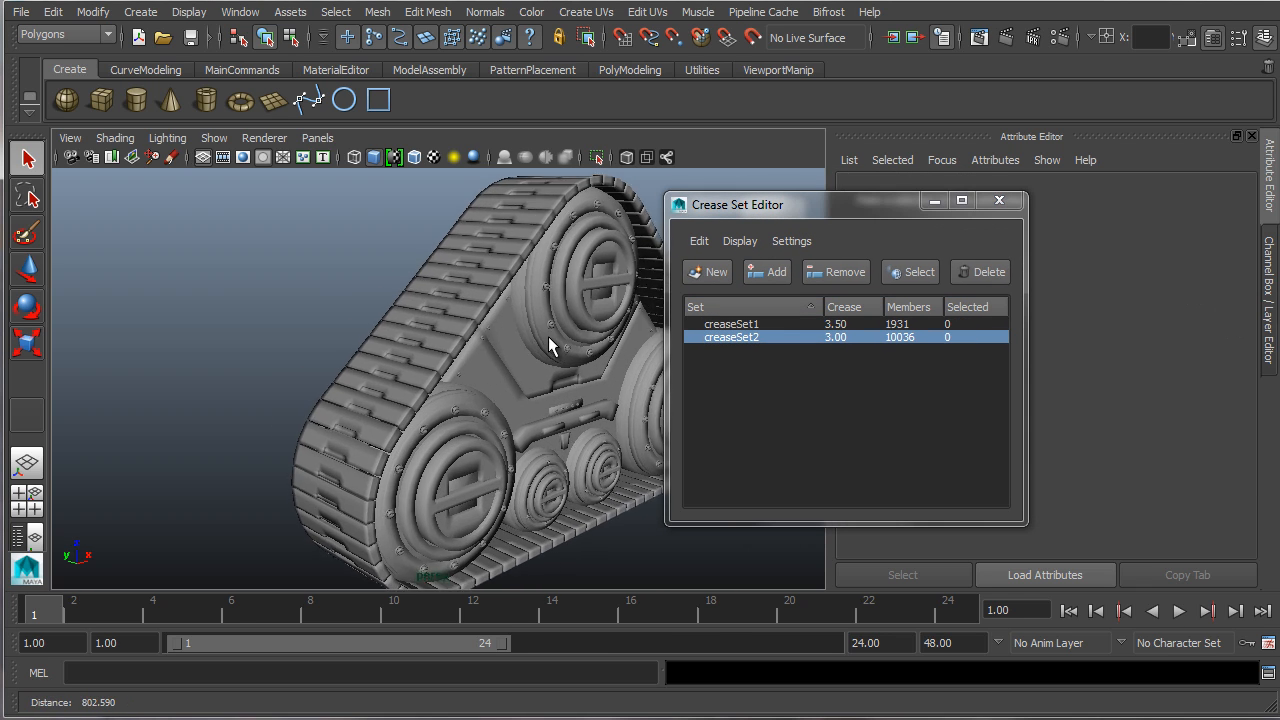
alt+drag(495, 349, 474, 358)
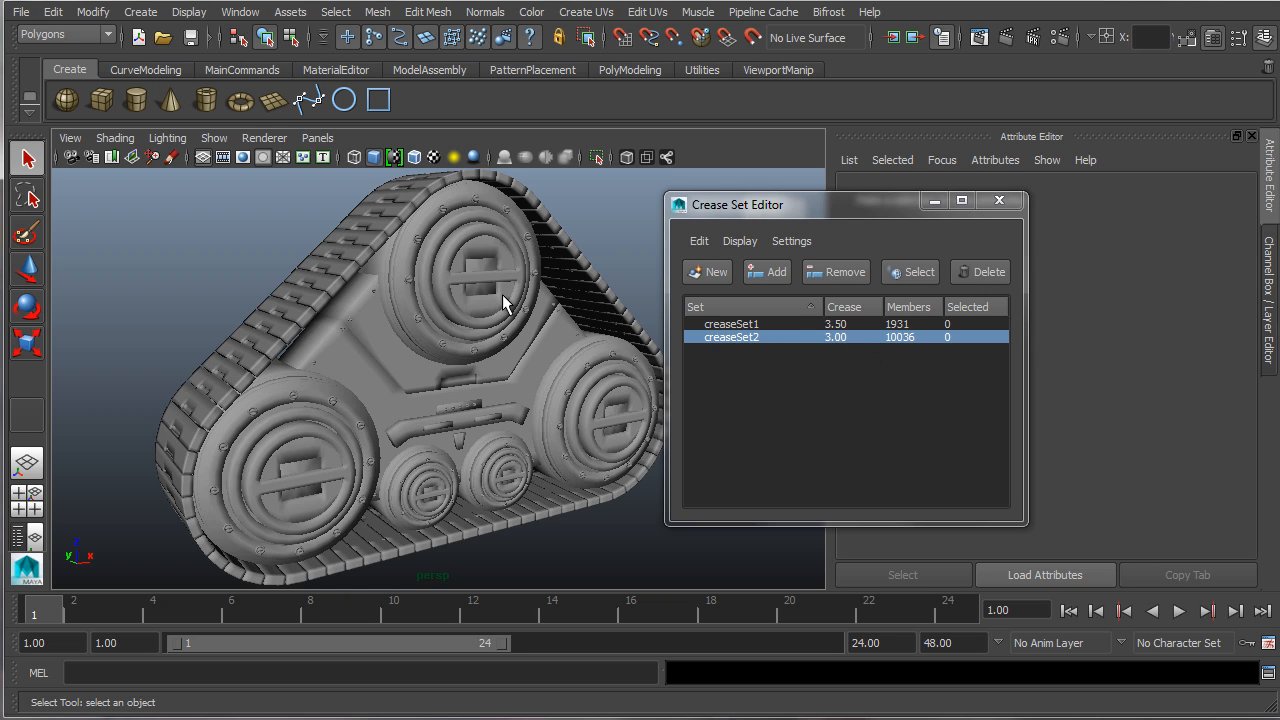
alt+right_drag(550, 296, 480, 299)
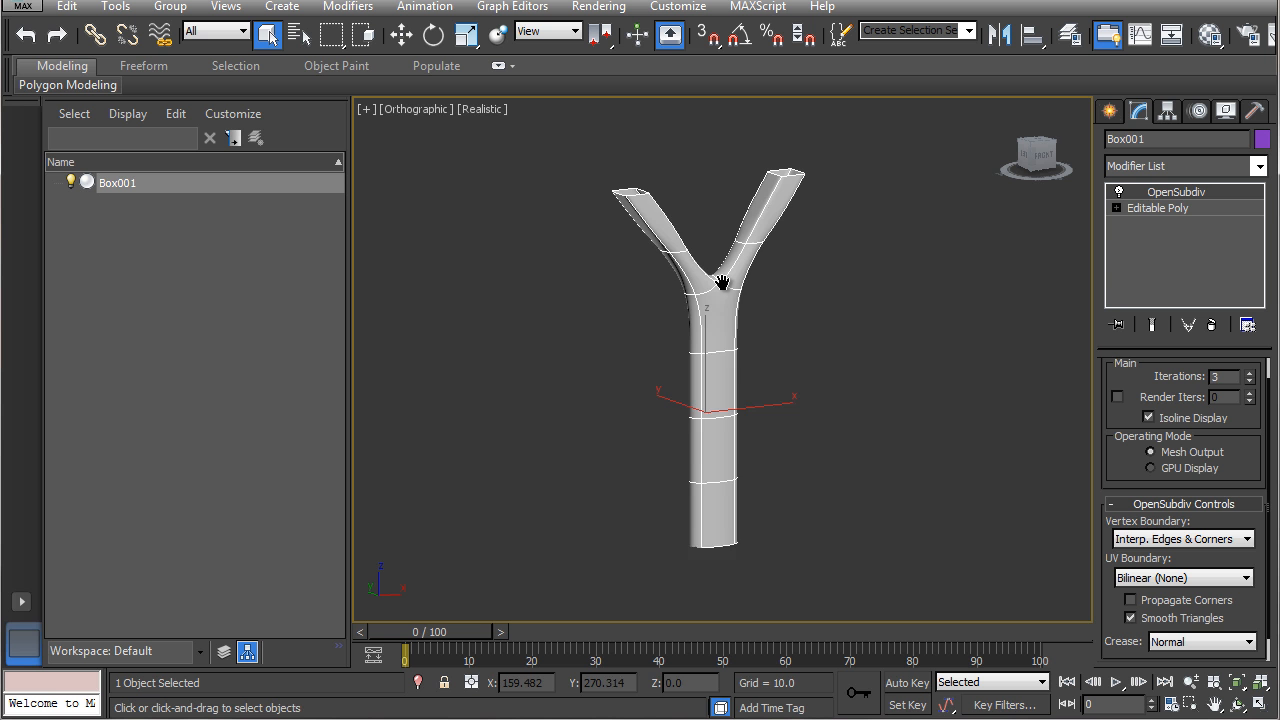
Switch to the Y-shaped model in 3ds Max and examine its open branch ends and smoothed junction
scroll(723, 286, up, 5)
alt+middle_drag(729, 297, 867, 347)
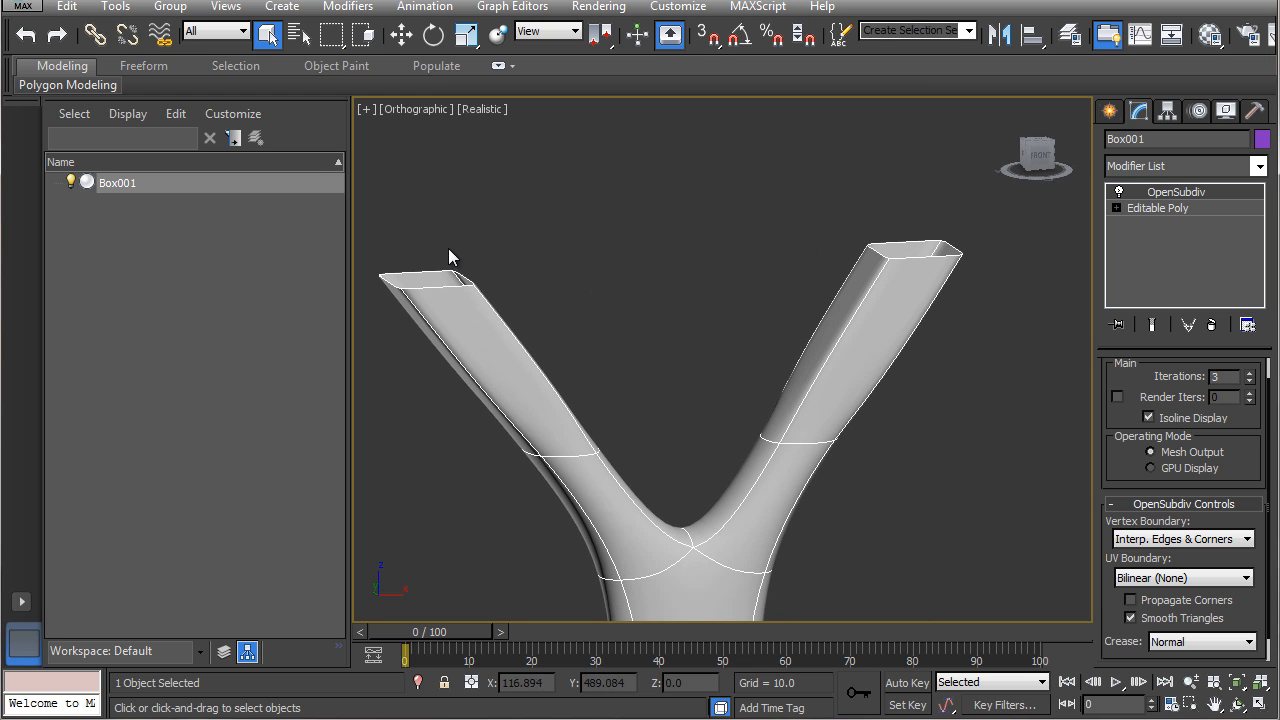
scroll(885, 316, up, 4)
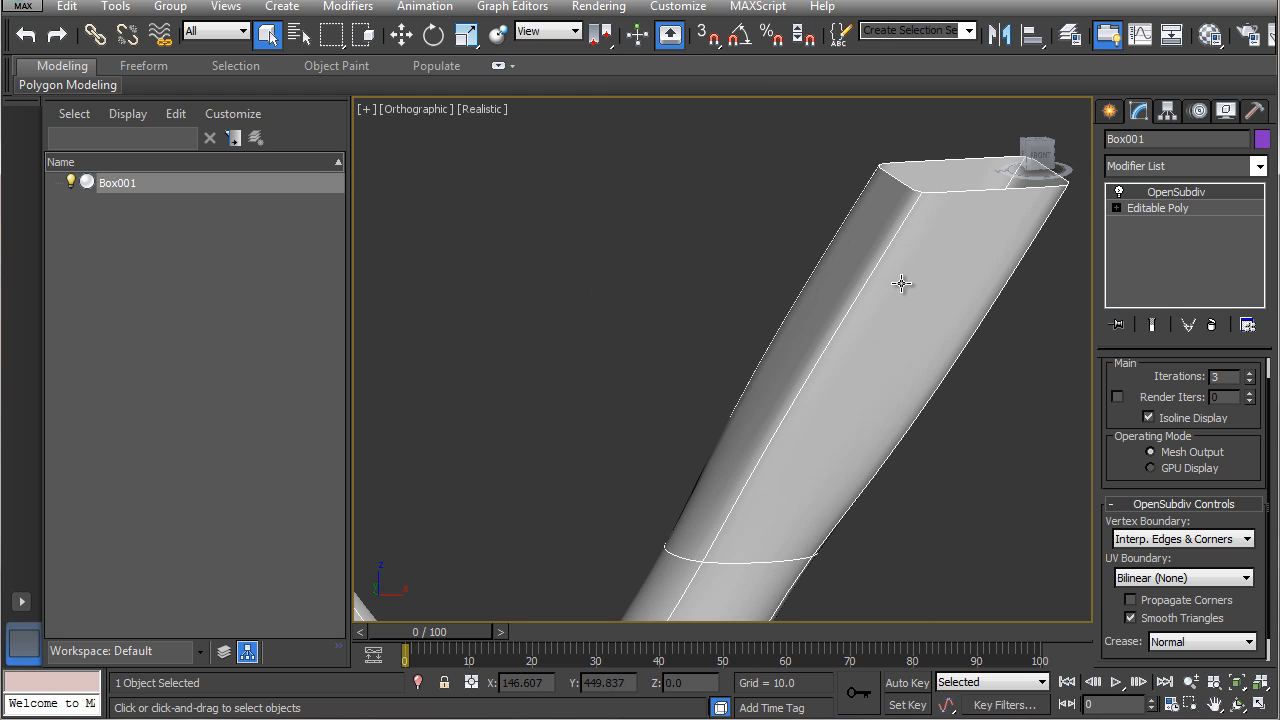
click(685, 300)
scroll(686, 301, down, 4)
middle_drag(757, 374, 901, 255)
scroll(901, 255, down, 3)
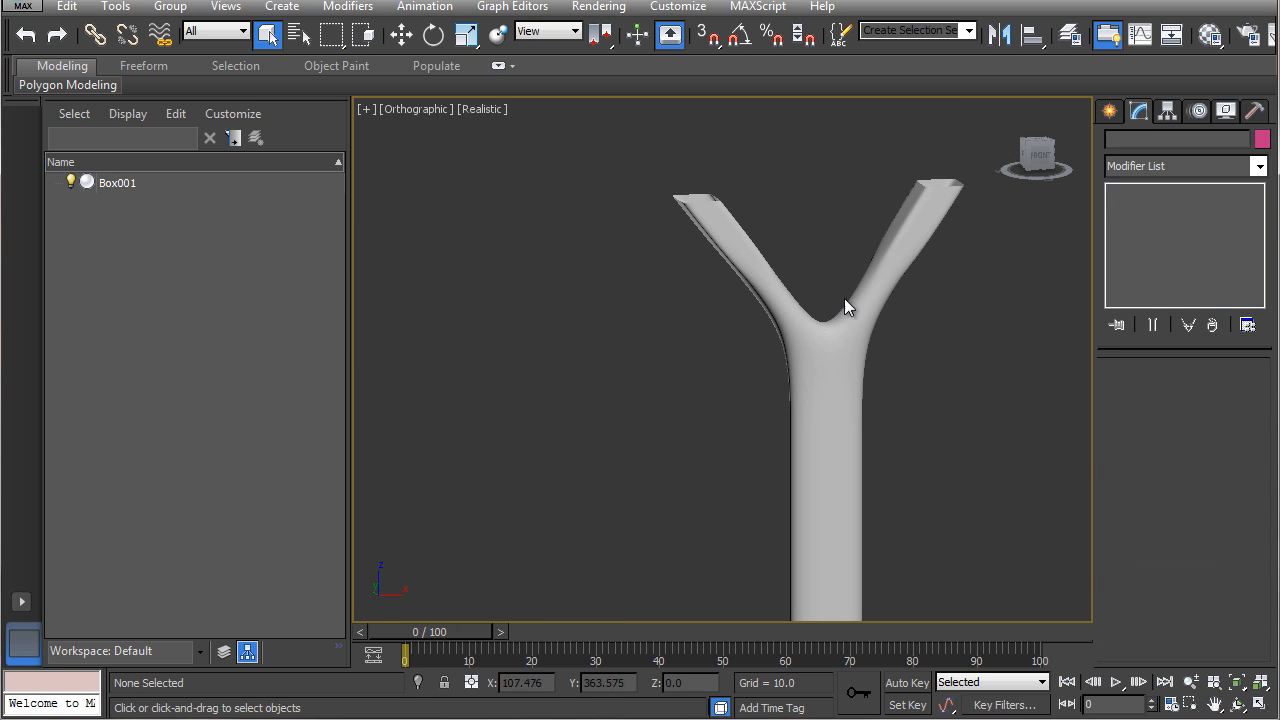
alt+middle_drag(810, 415, 783, 384)
Export only the selected Y-shaped model as FBX, overwriting test1.FBX, with TurboSmooth and Convert Deforming Dummies to Bones enabled
click(771, 368)
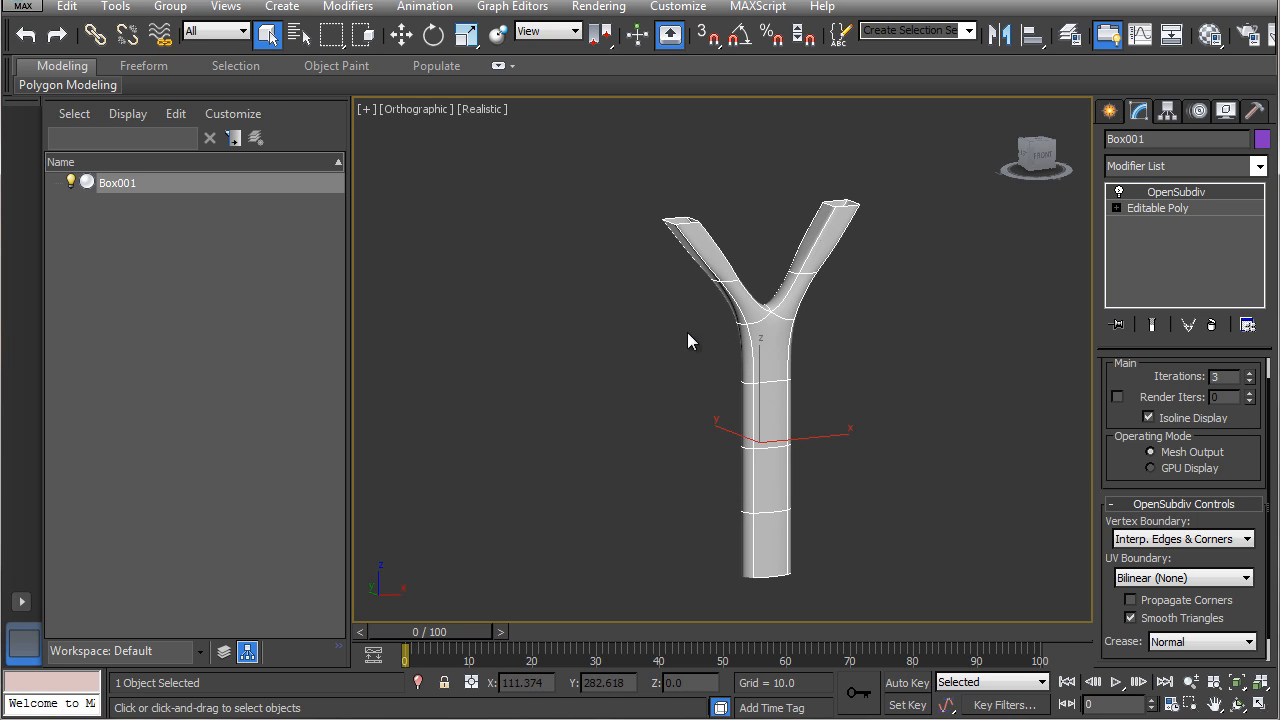
click(24, 8)
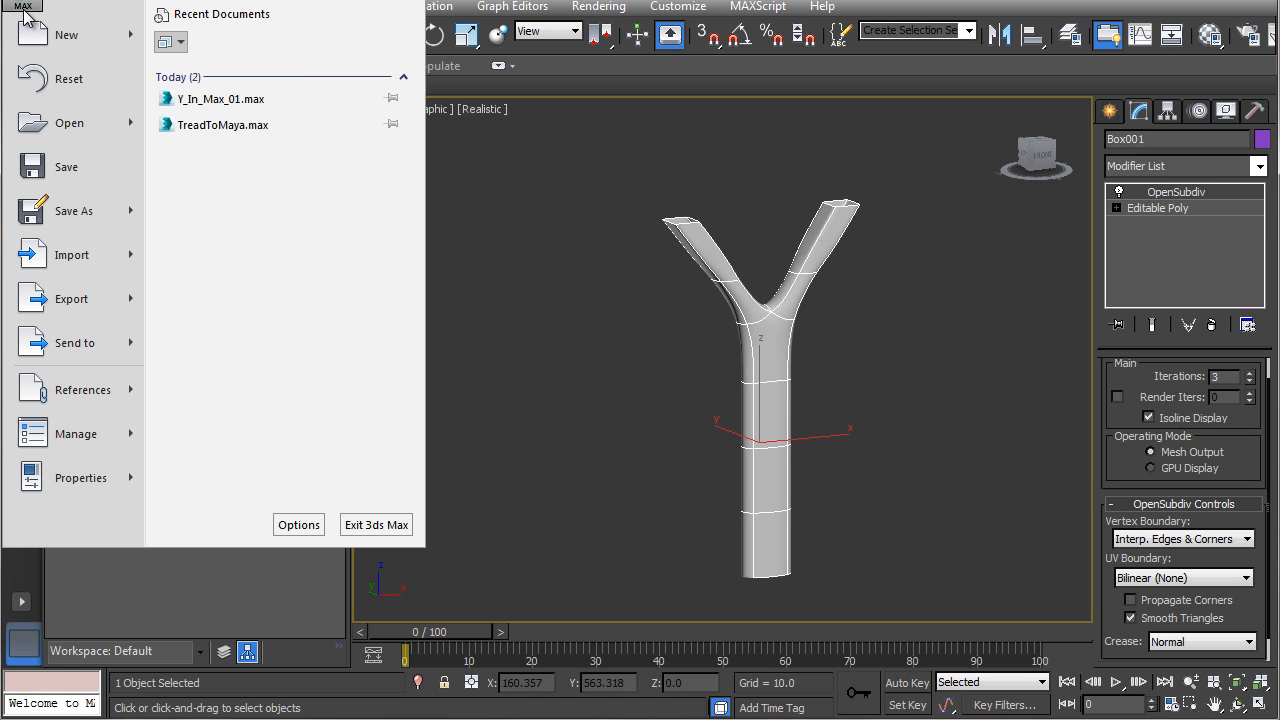
mouse_move(74, 254)
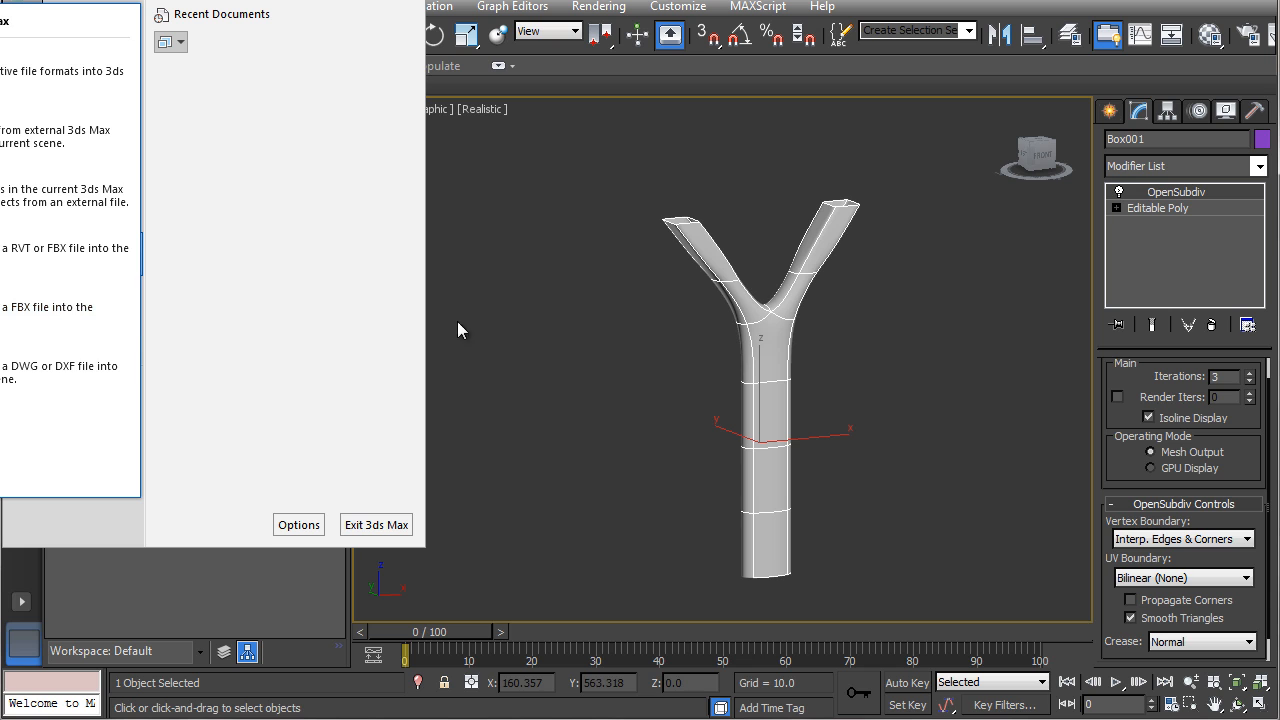
mouse_move(110, 306)
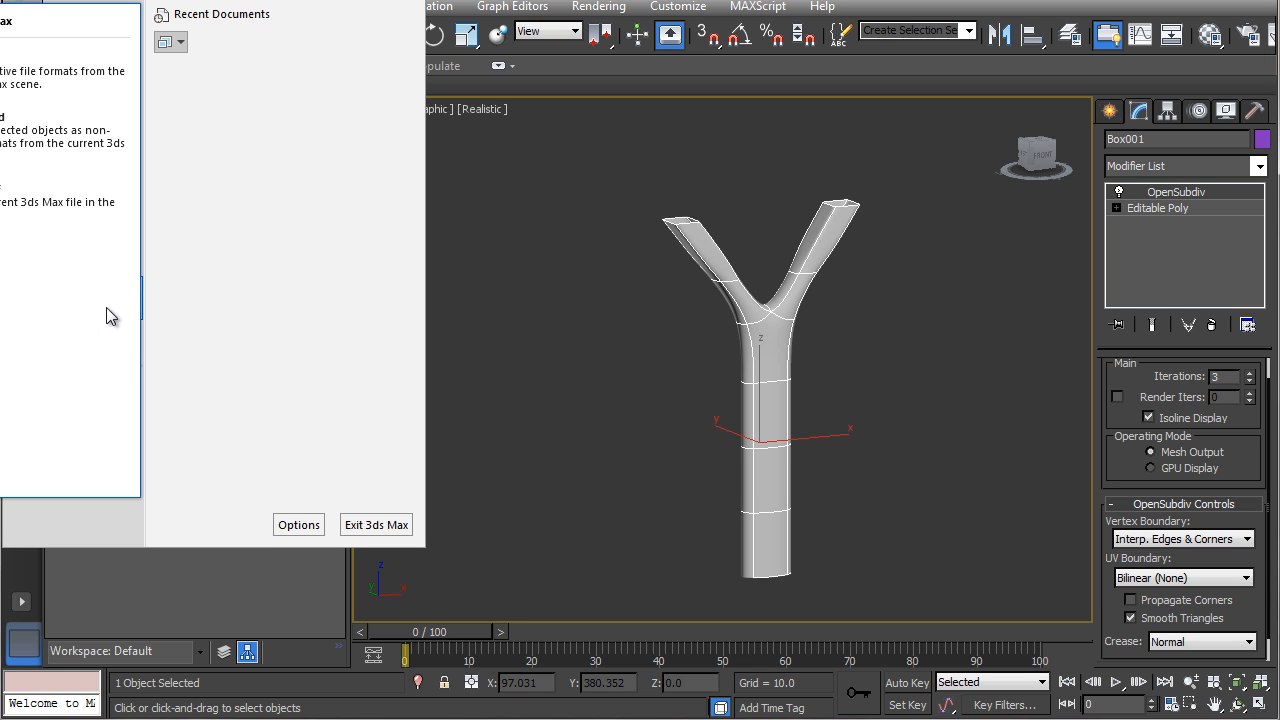
click(40, 150)
double_click(189, 115)
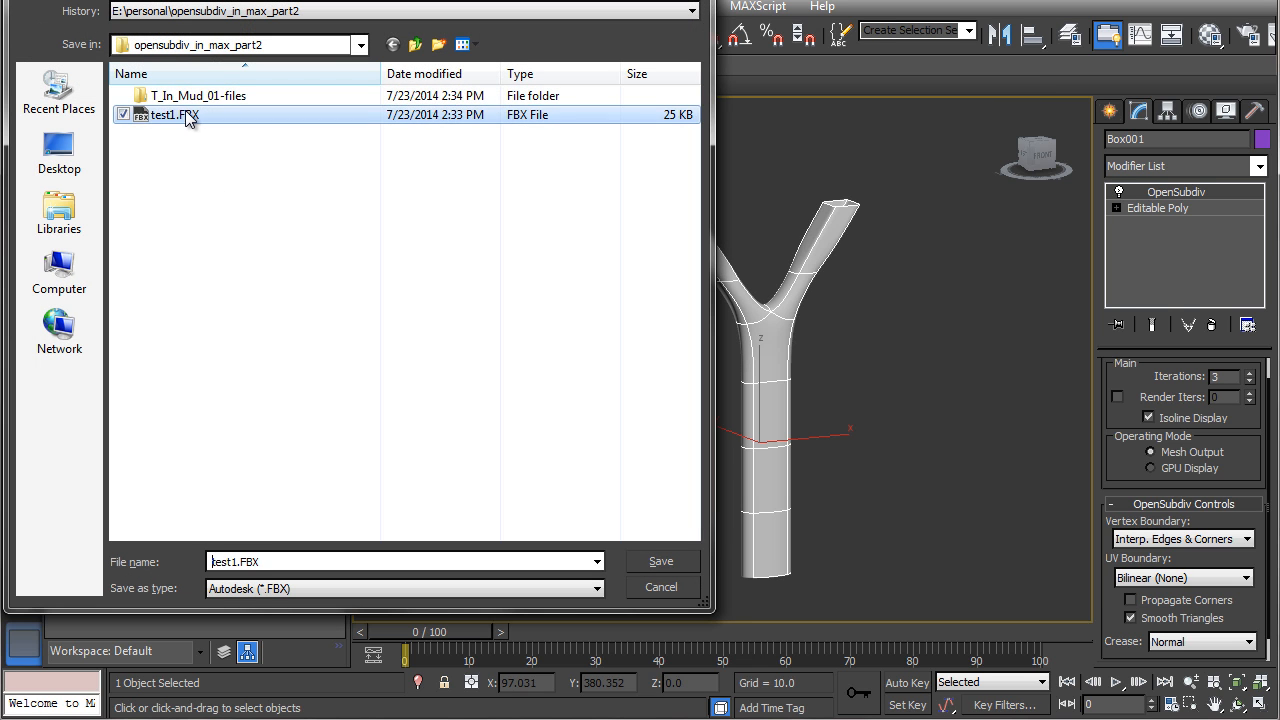
click(897, 450)
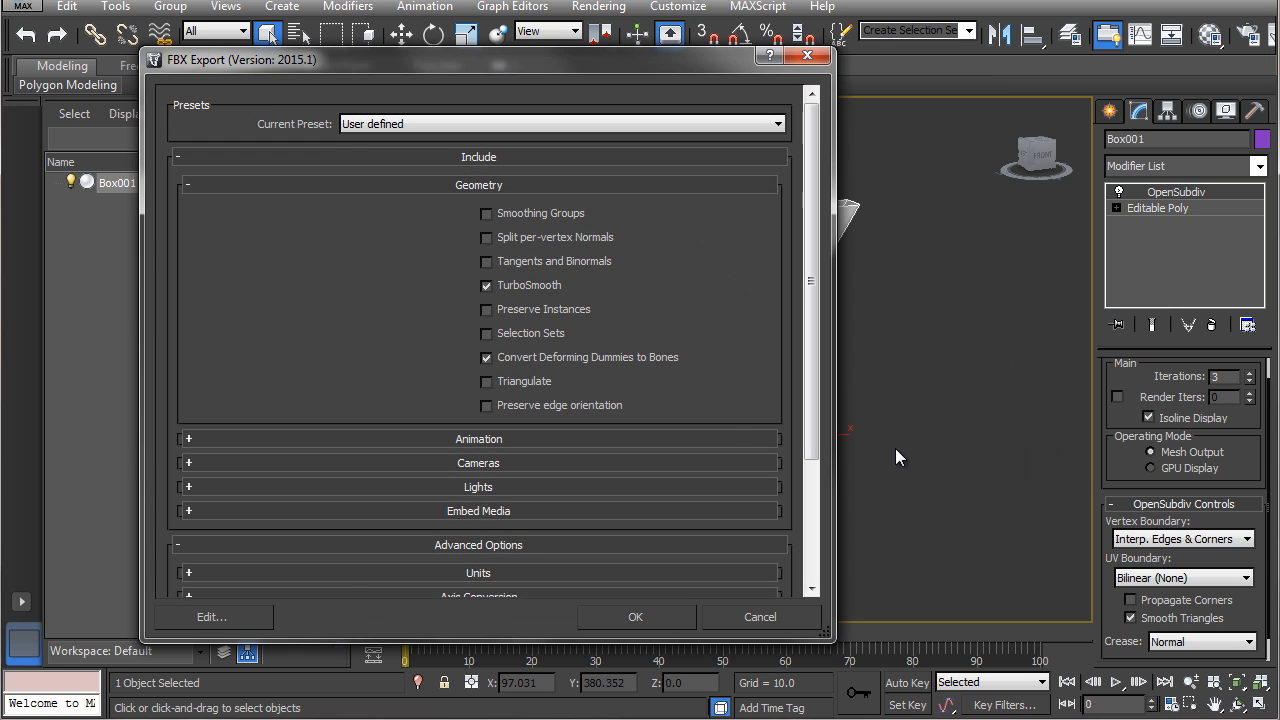
click(658, 619)
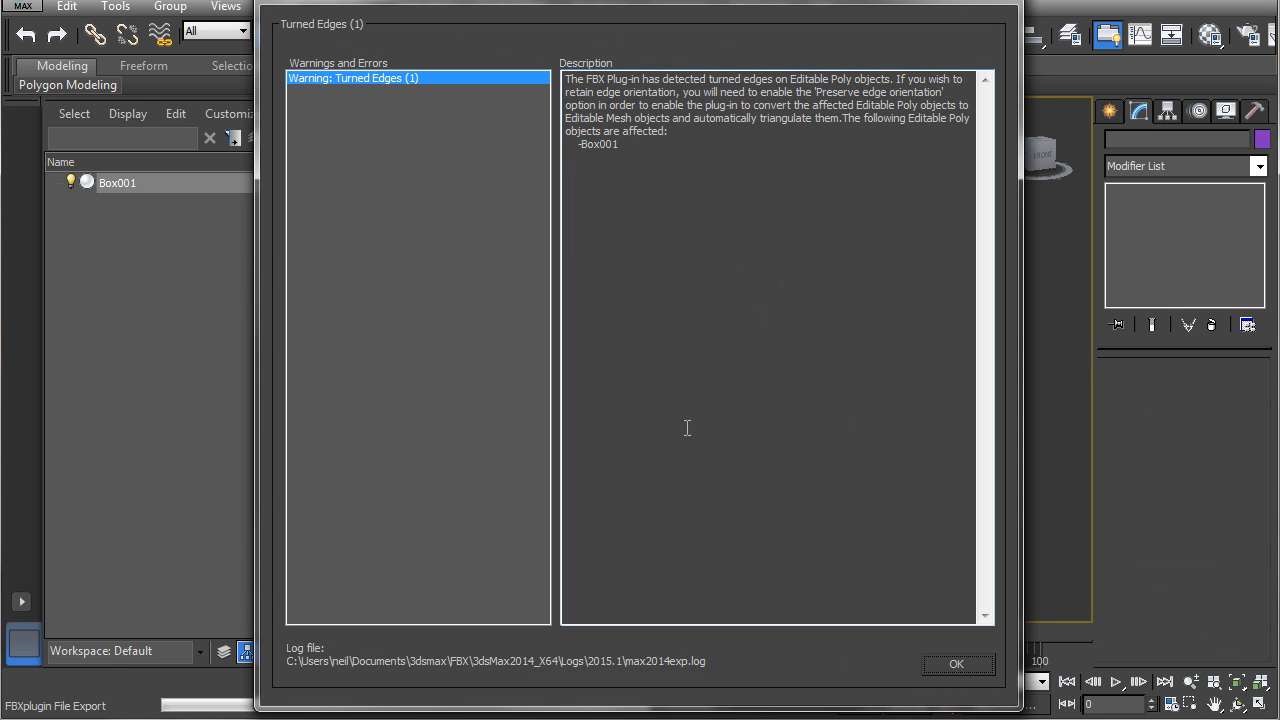
click(936, 672)
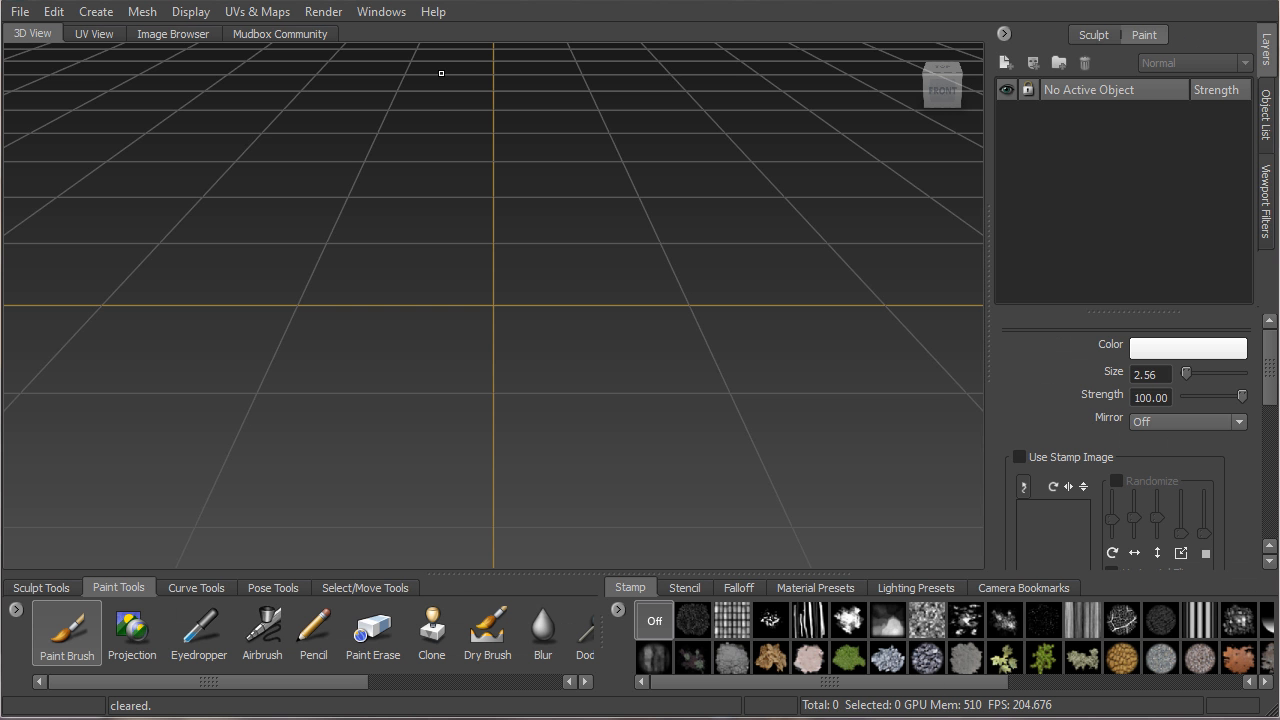
Switch to Mudbox and import the exported Y-shaped model, cancelling the creation of a new paint layer
click(20, 11)
click(73, 245)
double_click(236, 484)
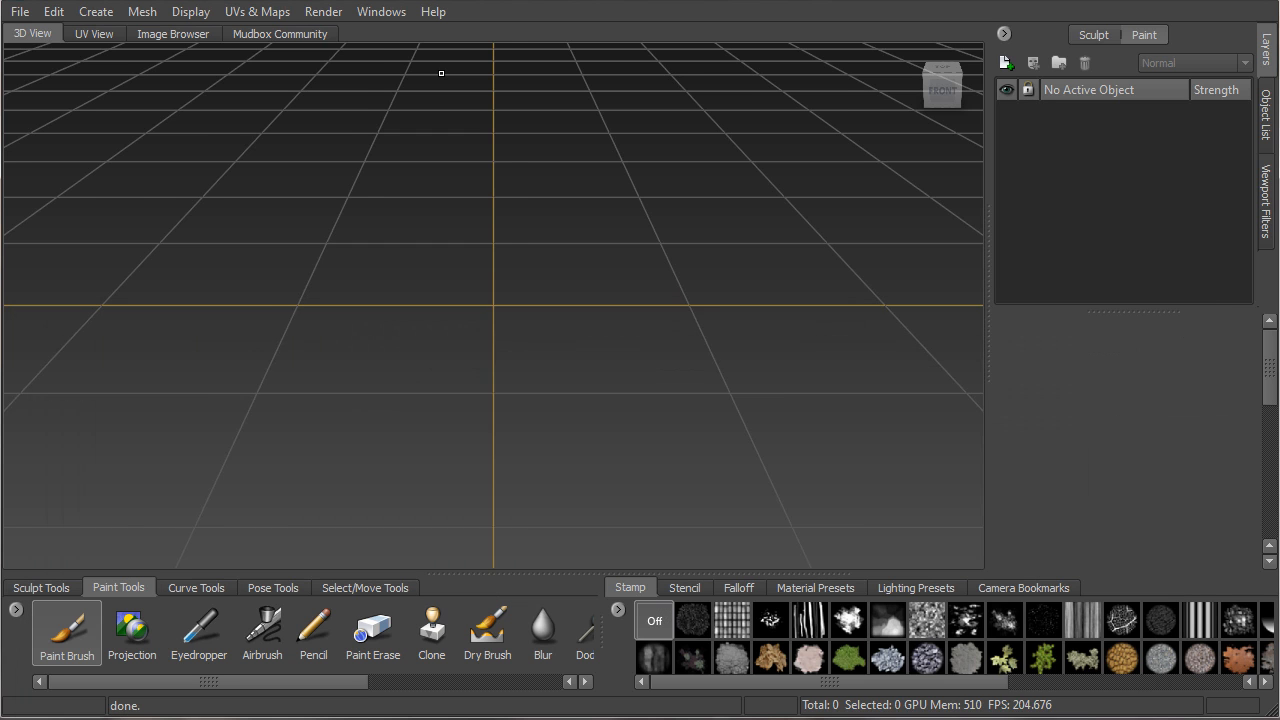
click(449, 341)
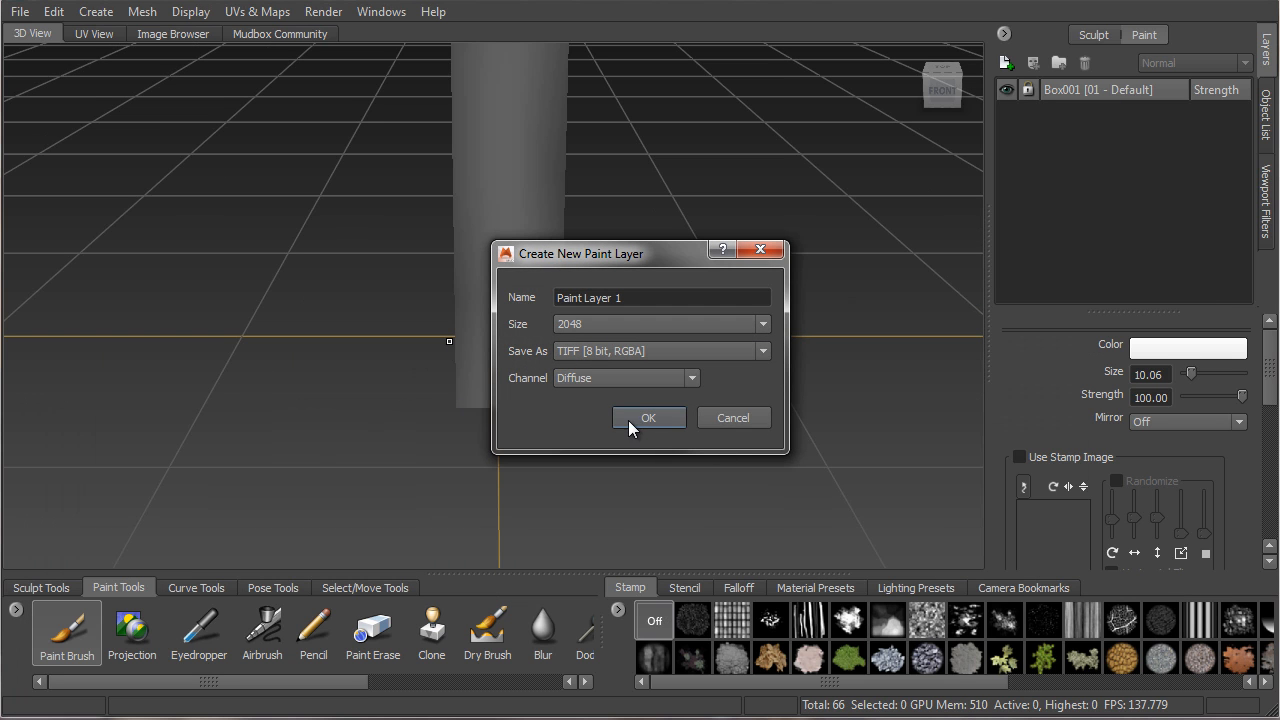
click(723, 418)
click(512, 328)
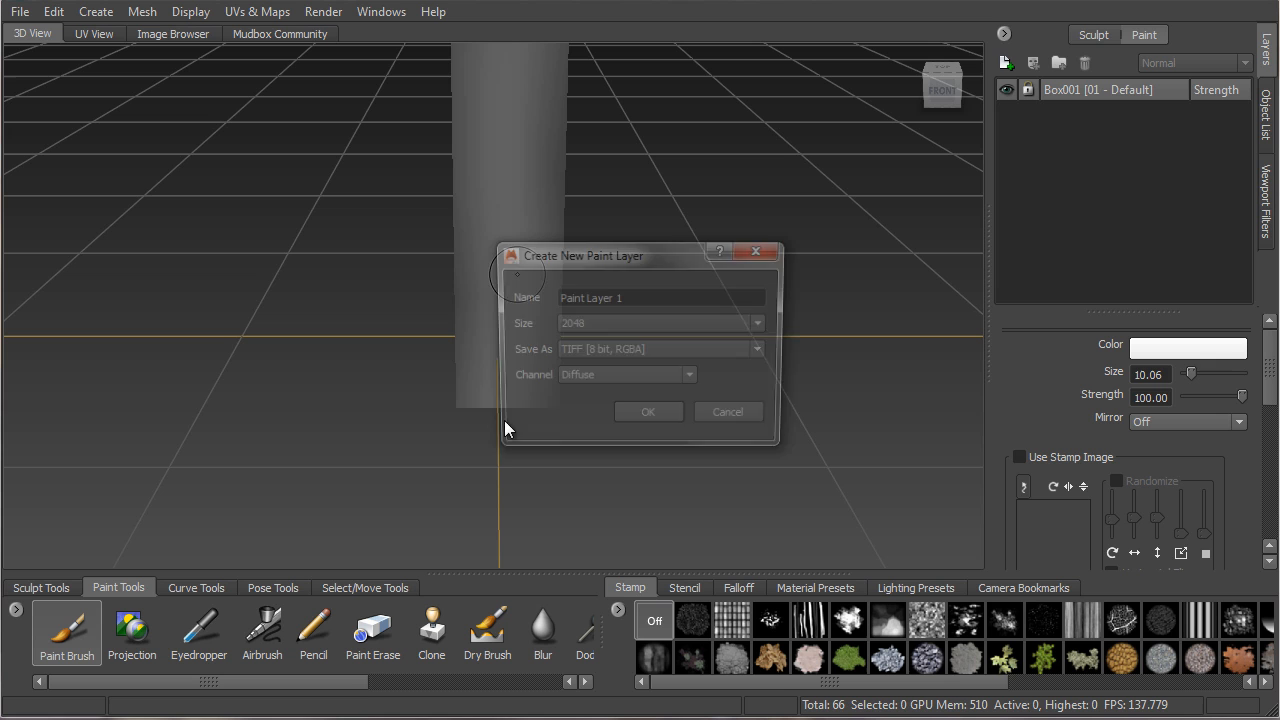
click(718, 421)
Frame the branches of the imported Y-shaped mesh and subdivide it up to level 3
mouse_move(583, 350)
alt+middle_down()
mouse_move(617, 329)
mouse_move(581, 413)
mouse_move(598, 394)
alt+middle_up()
alt+drag(531, 400, 634, 320)
alt+right_drag(730, 326, 483, 336)
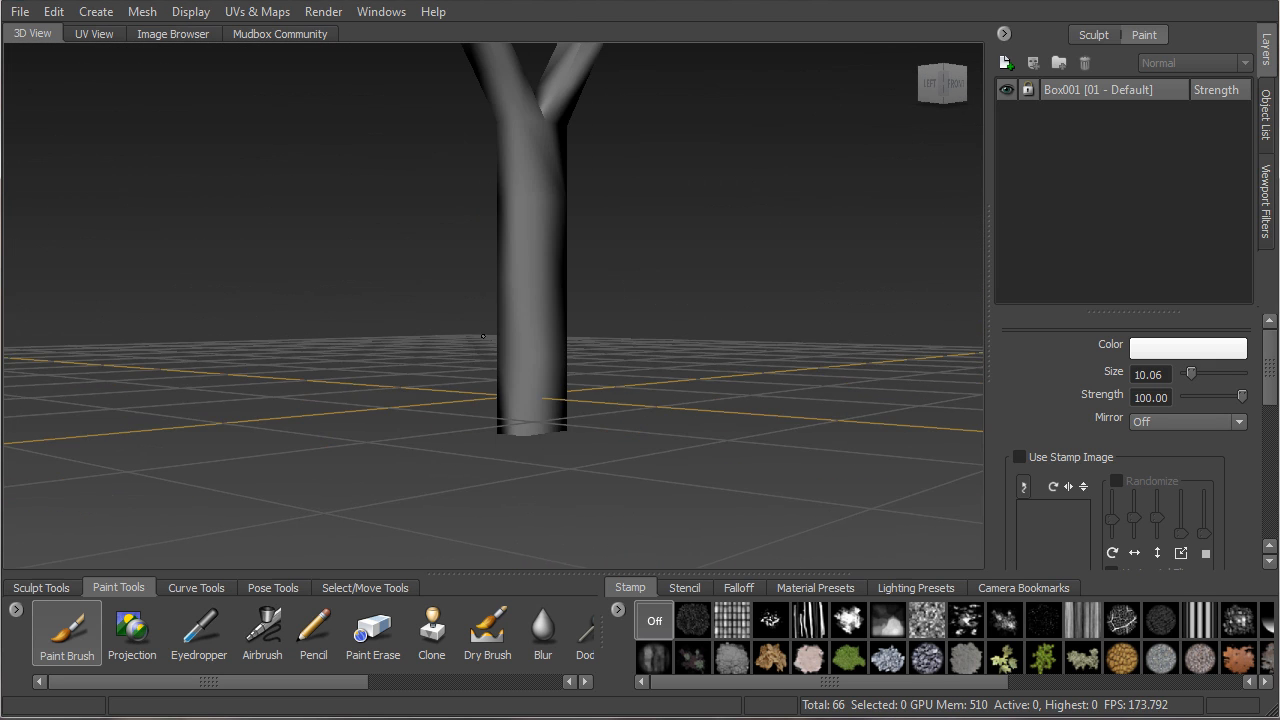
alt+middle_drag(545, 250, 568, 328)
alt+drag(593, 333, 576, 385)
alt+middle_drag(565, 250, 580, 377)
alt+right_drag(566, 330, 712, 324)
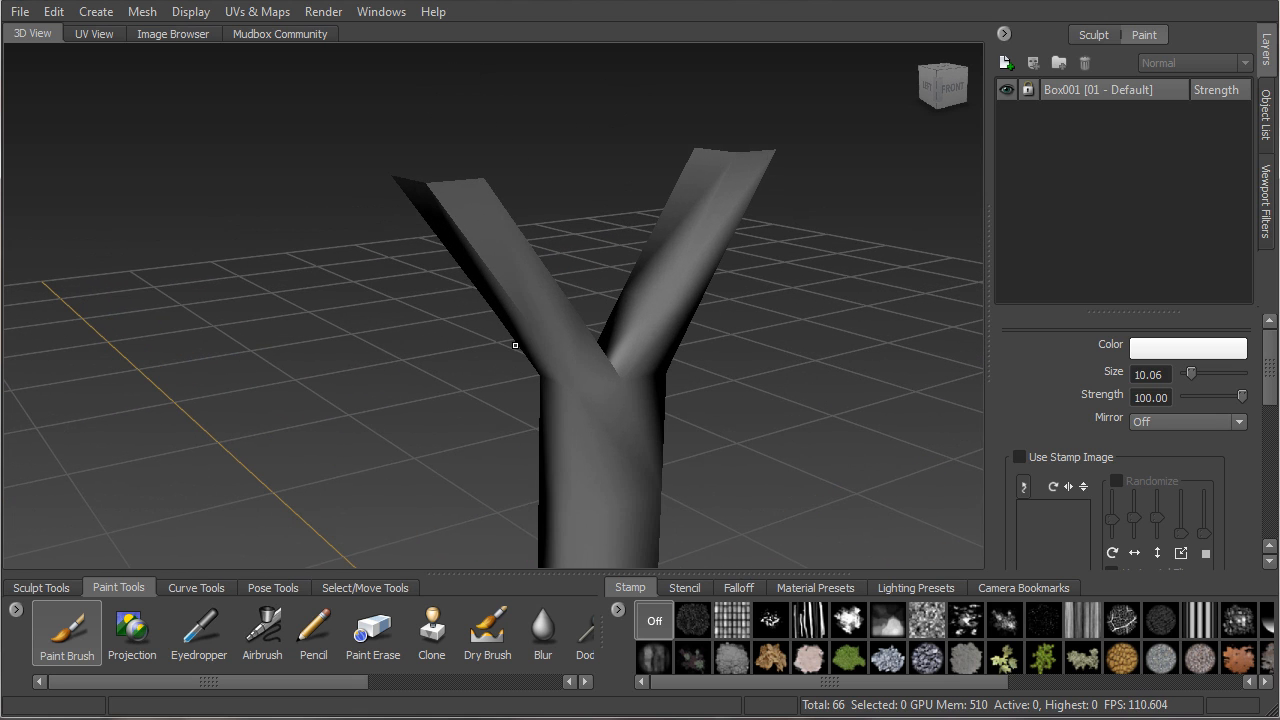
key(shift+d)
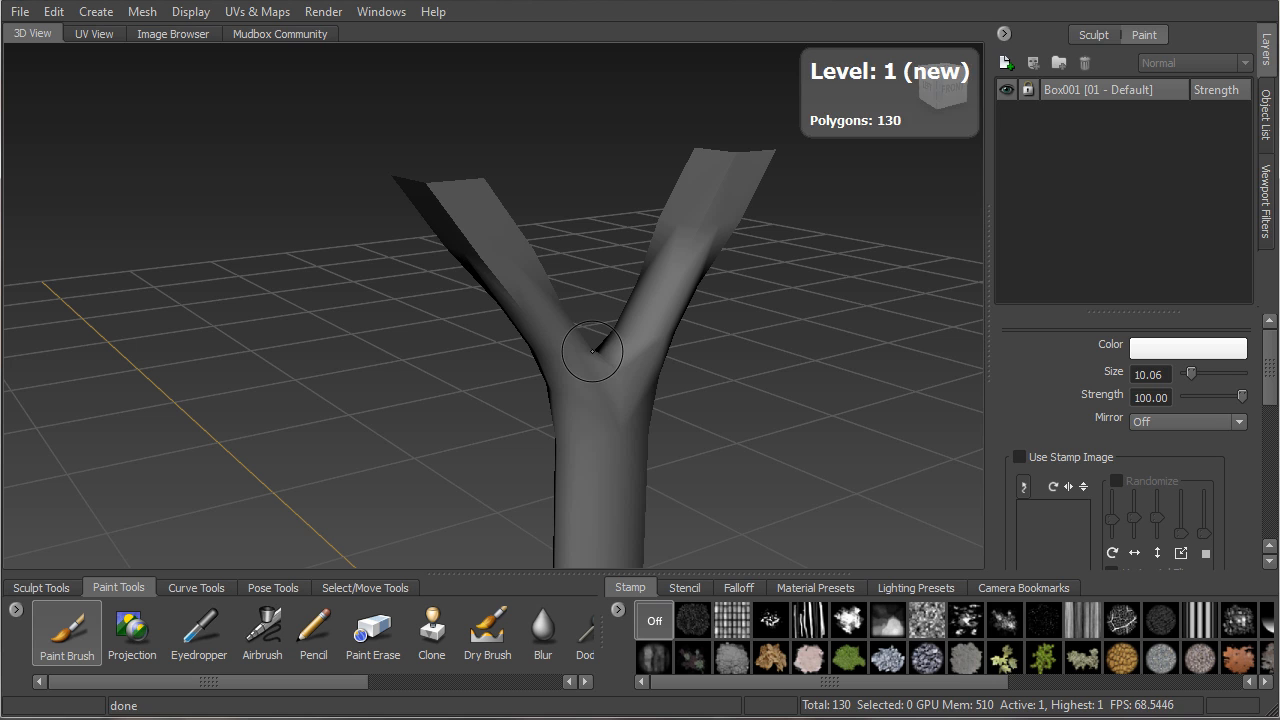
key(shift+d)
key(shift+d)
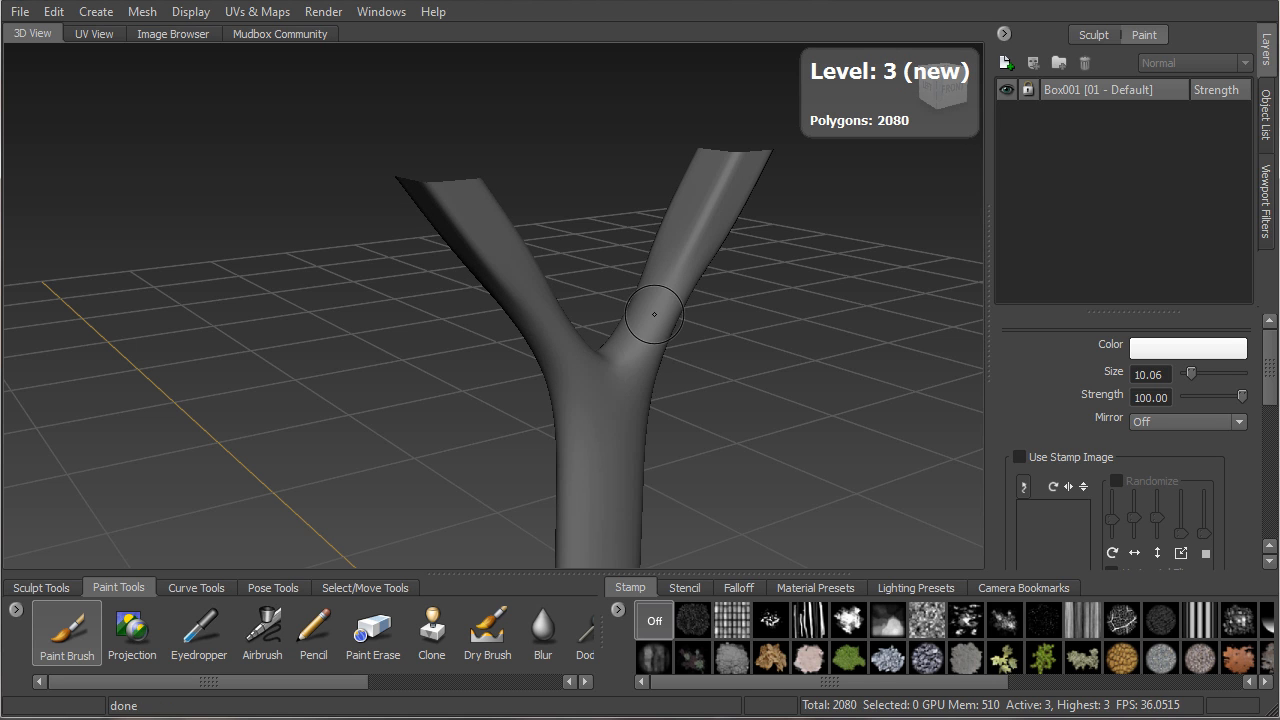
Create a 2048 diffuse paint layer named Paint Layer 1 and paint three white strokes across one branch with brush size 3.51
alt+right_drag(563, 271, 735, 257)
alt+drag(735, 257, 18, 558)
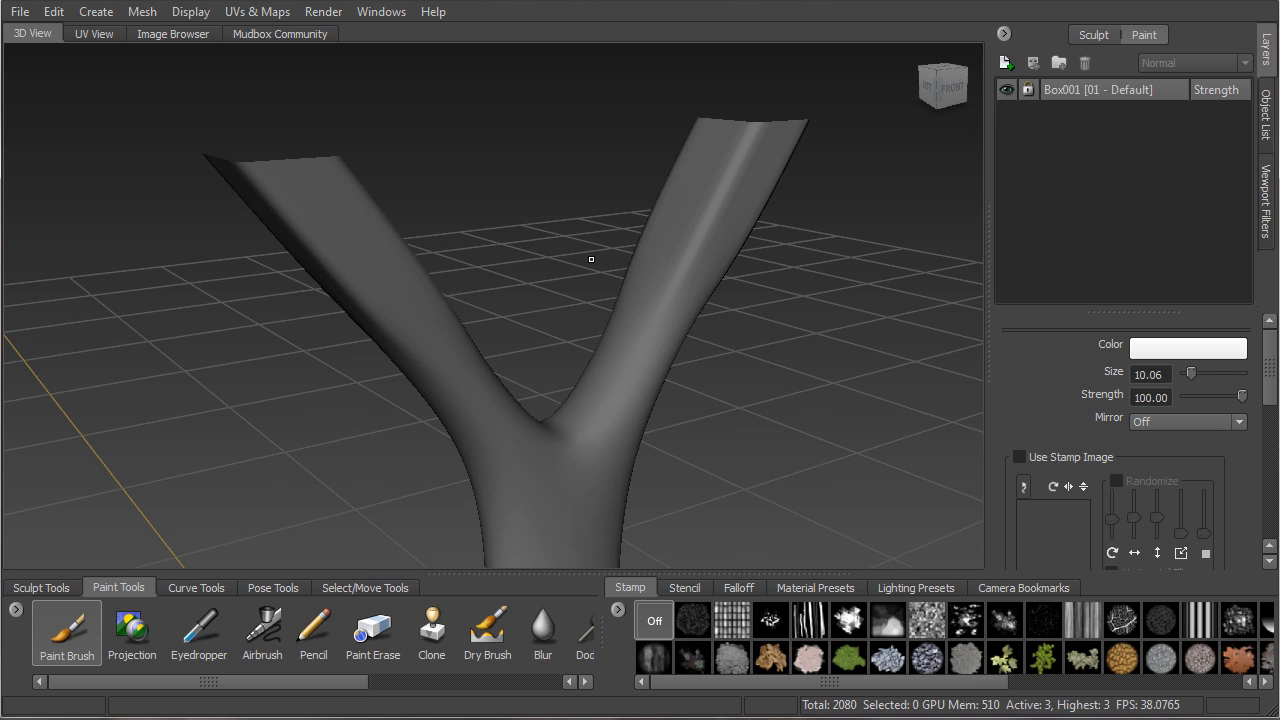
key(b)
mouse_move(768, 252)
mouse_down()
mouse_move(632, 276)
mouse_move(725, 245)
mouse_move(760, 157)
mouse_up()
click(648, 277)
click(648, 420)
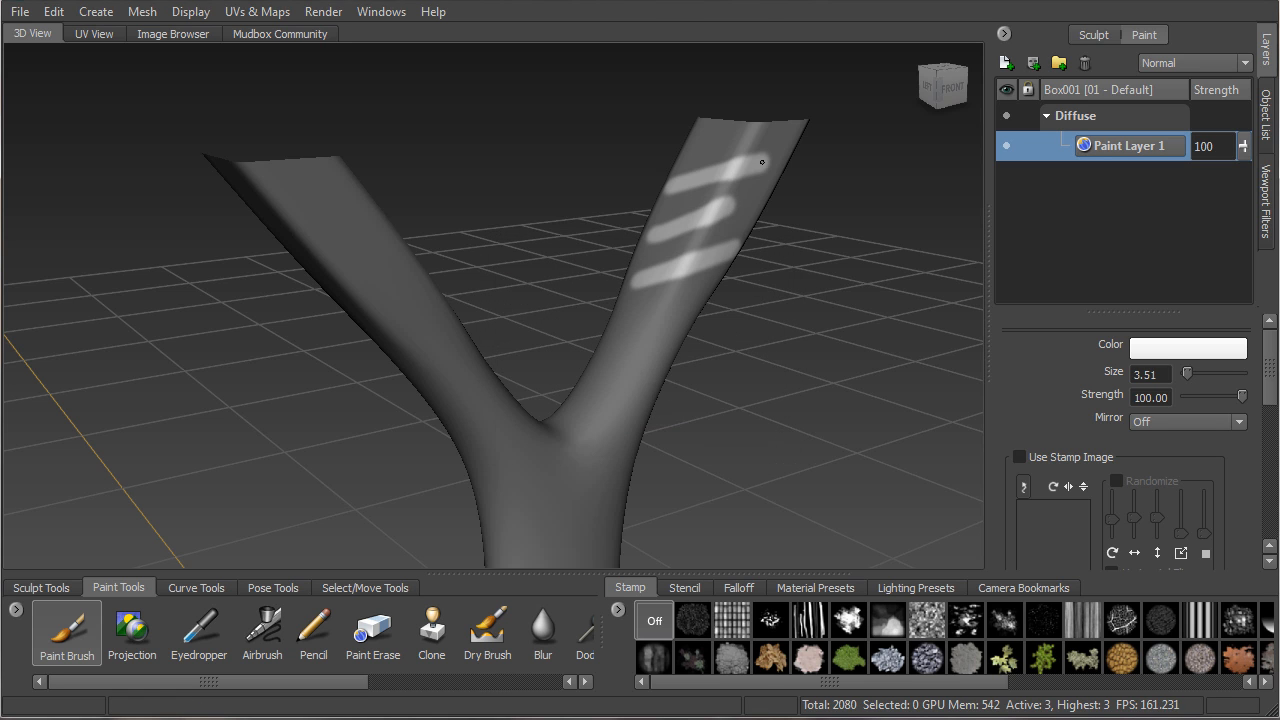
Paint three short white strokes across the other branch and one long stroke along each side of the junction
alt+drag(512, 218, 322, 241)
mouse_move(152, 188)
mouse_down()
mouse_move(205, 190)
mouse_move(248, 214)
mouse_move(262, 254)
mouse_up()
mouse_move(286, 356)
mouse_down()
mouse_move(385, 510)
mouse_move(514, 371)
mouse_move(587, 348)
mouse_up()
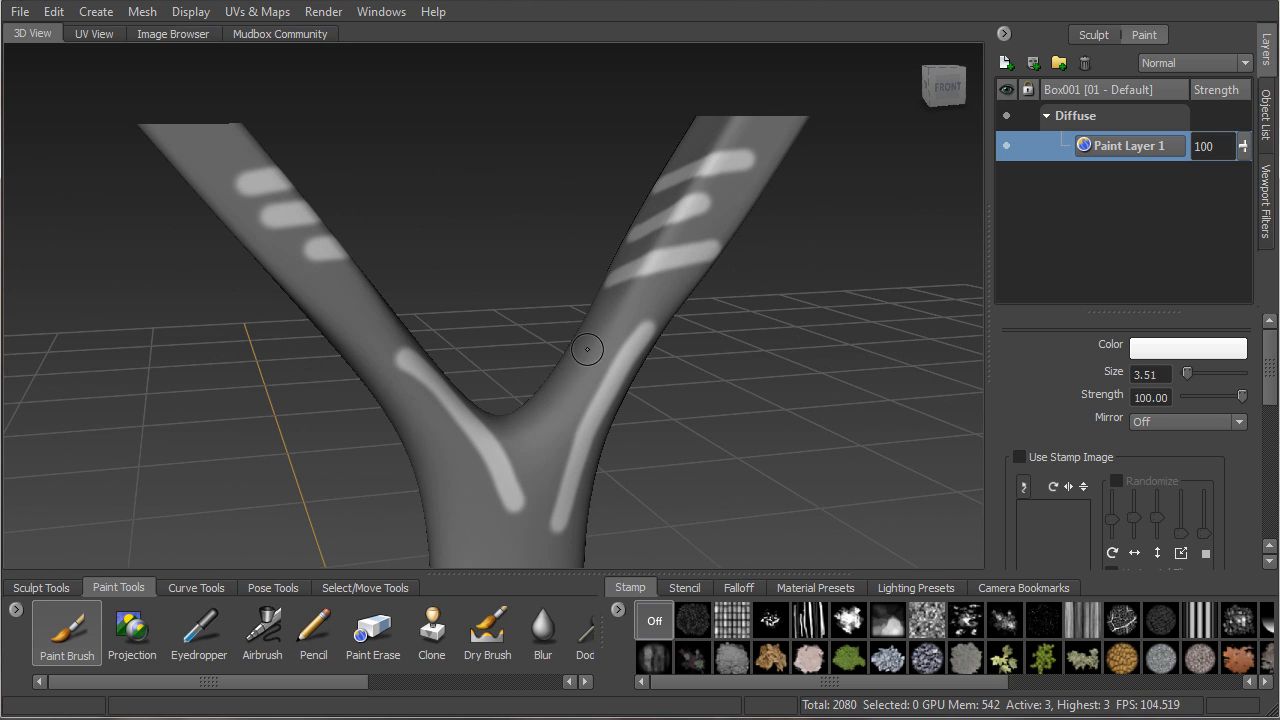
Save the painted scene as T_In_Mud_01.mud, replacing the existing file
click(19, 14)
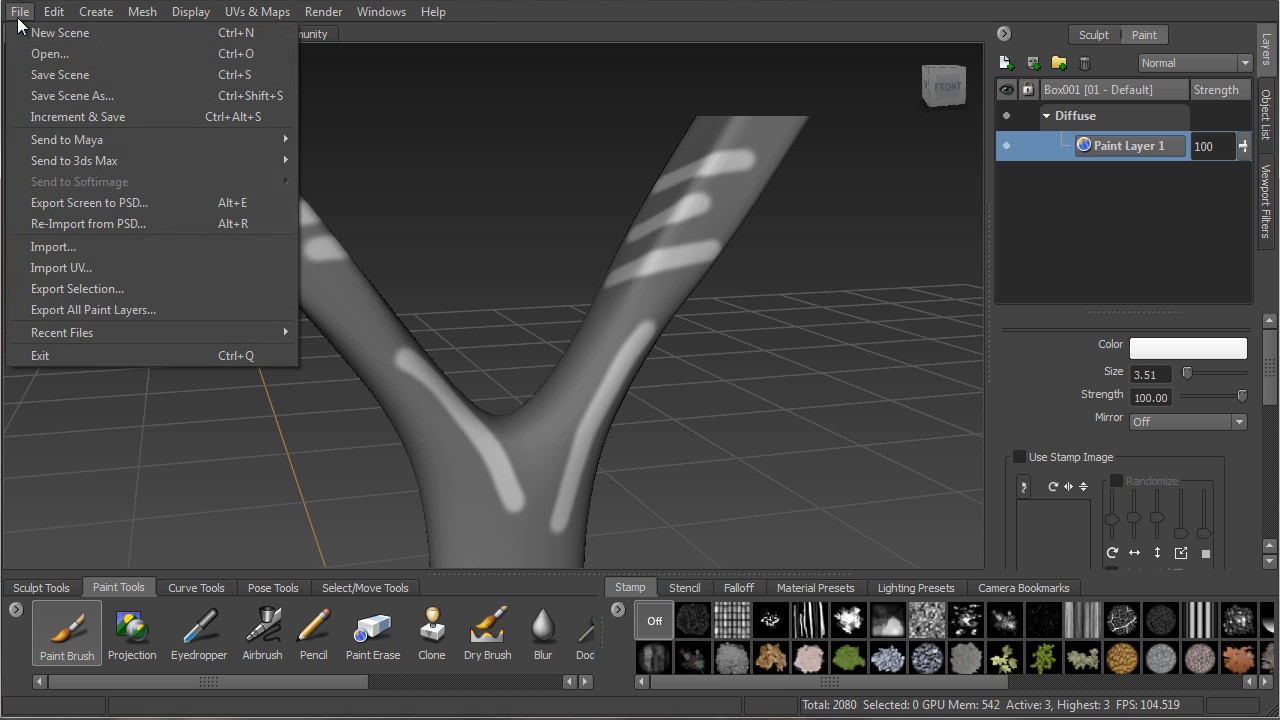
click(100, 96)
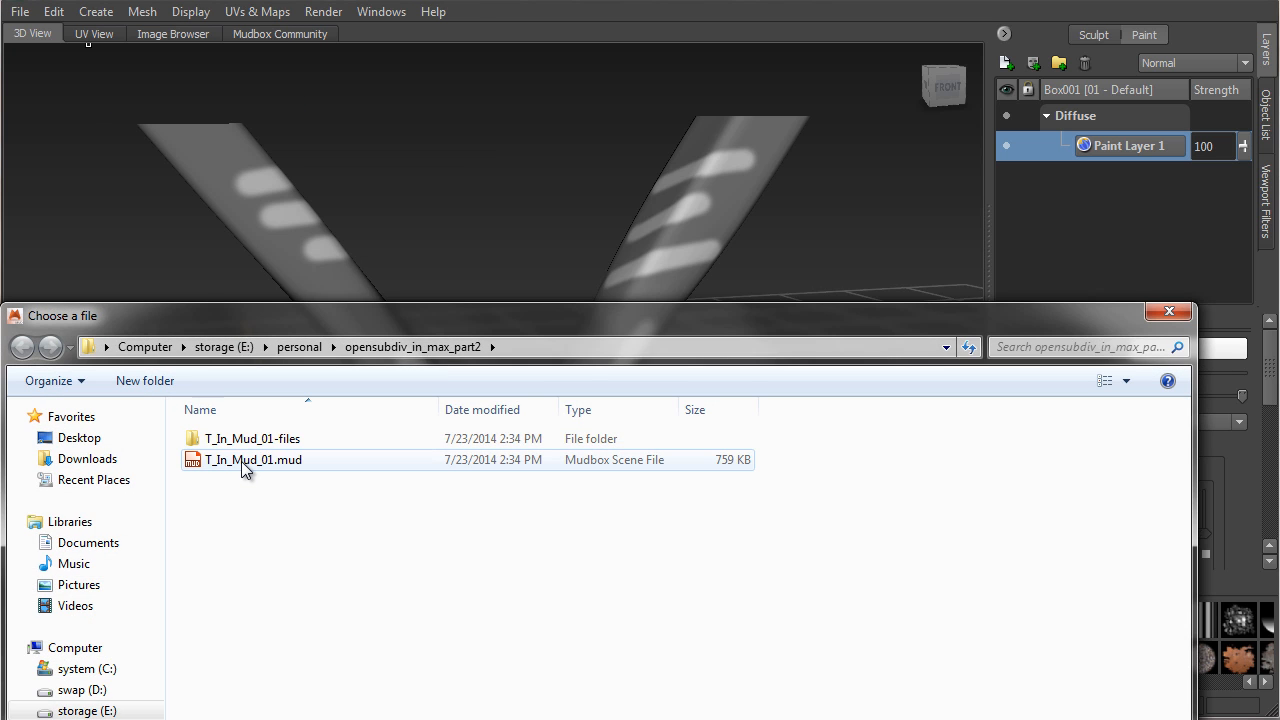
double_click(241, 461)
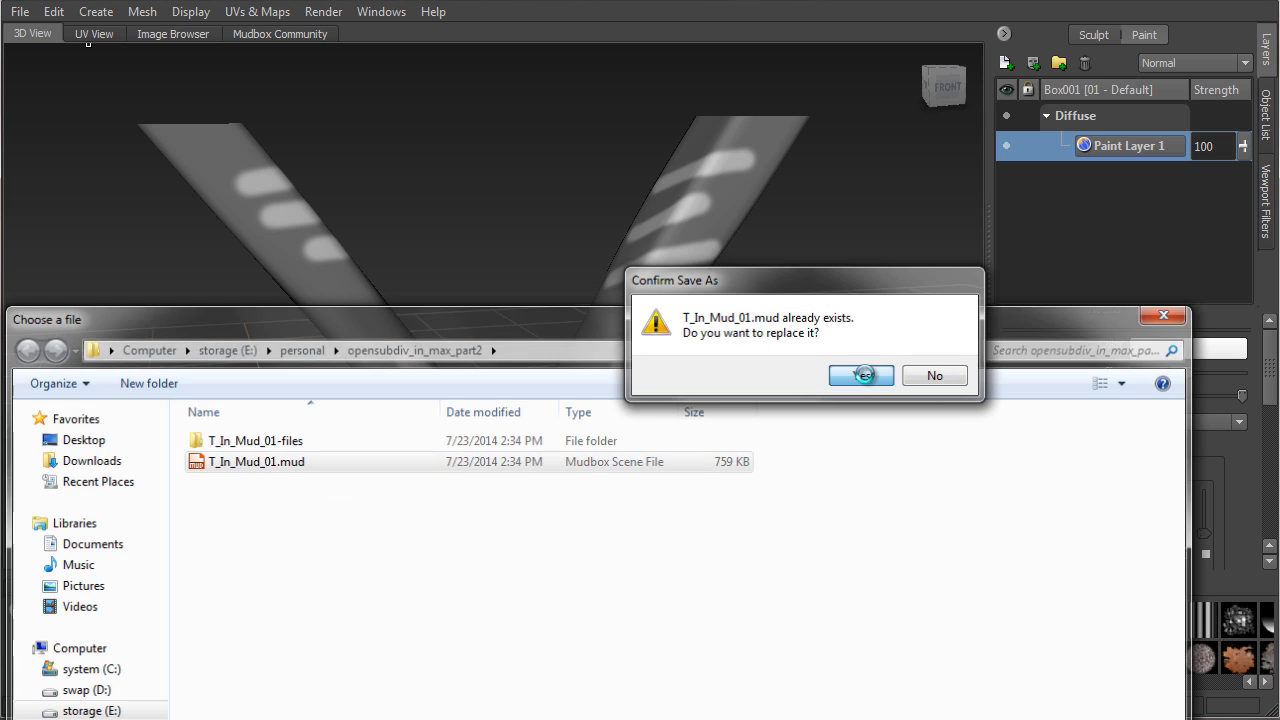
click(851, 374)
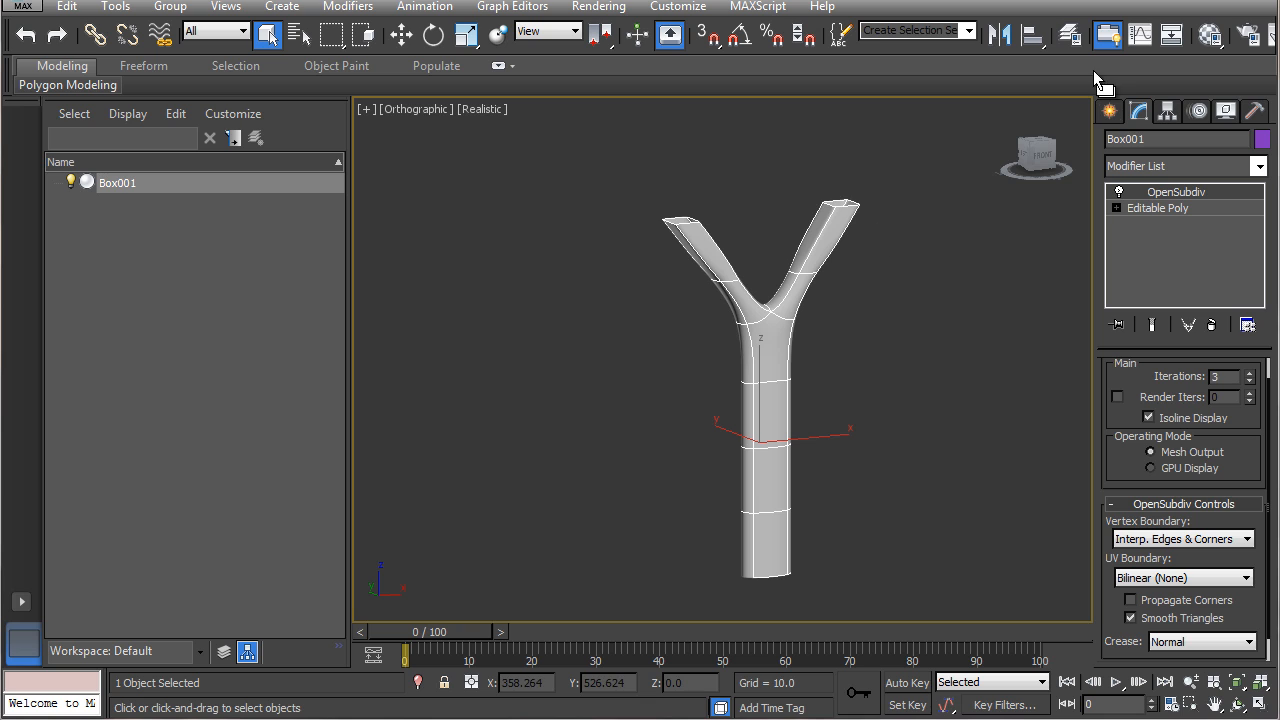
Switch to 3ds Max, show the Paint Layer 1 bitmap material in the Material Editor and render the Y-shaped model's branches at 640x480
click(1200, 36)
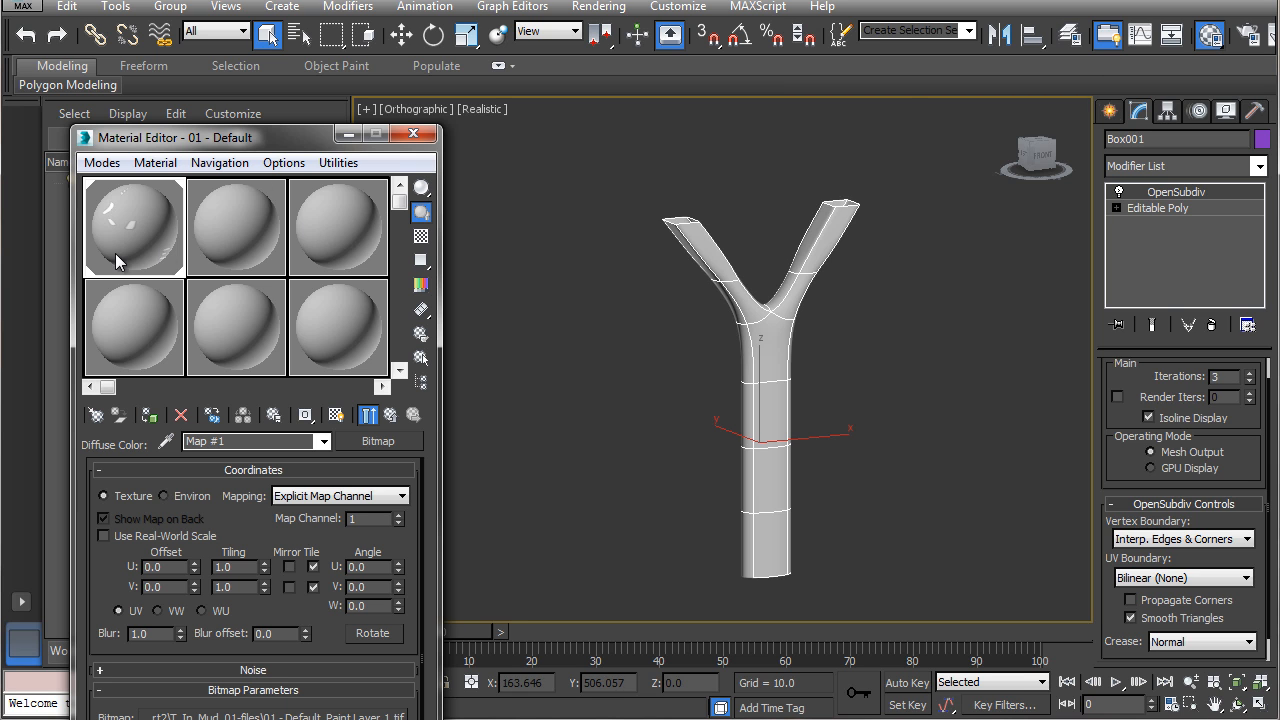
drag(225, 137, 251, 87)
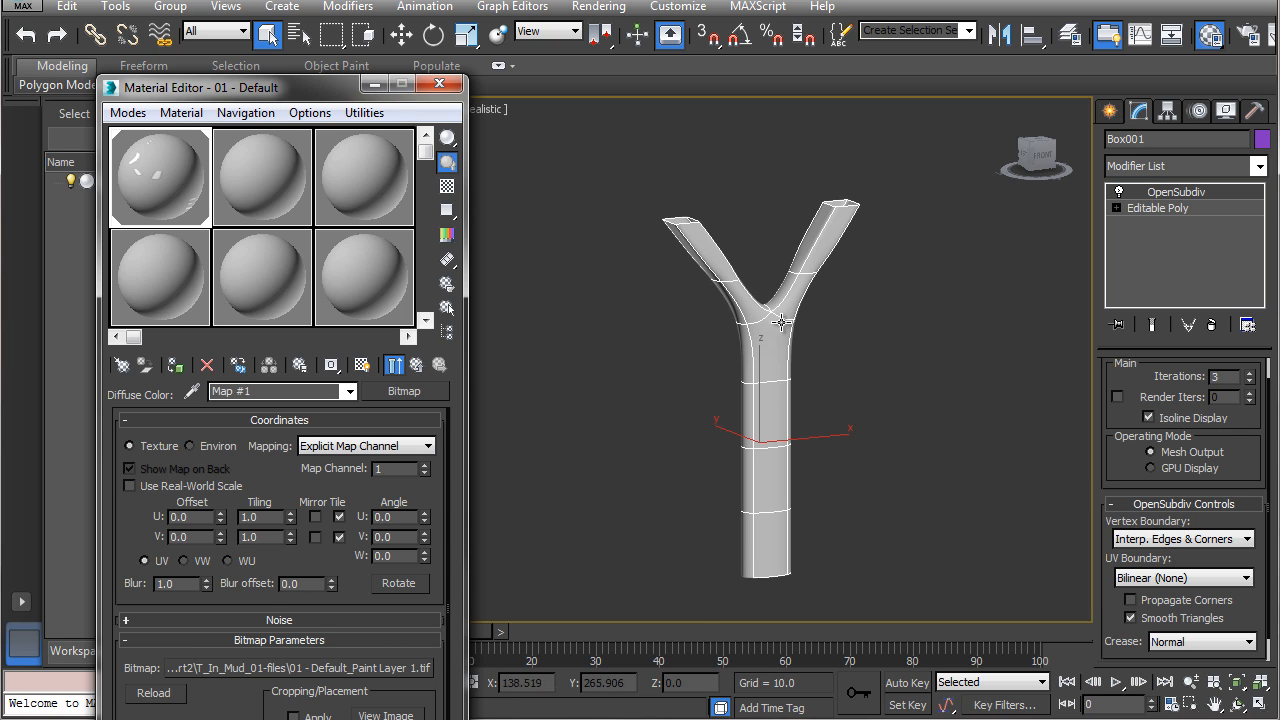
scroll(775, 295, up, 3)
scroll(775, 295, down, 3)
scroll(766, 451, up, 3)
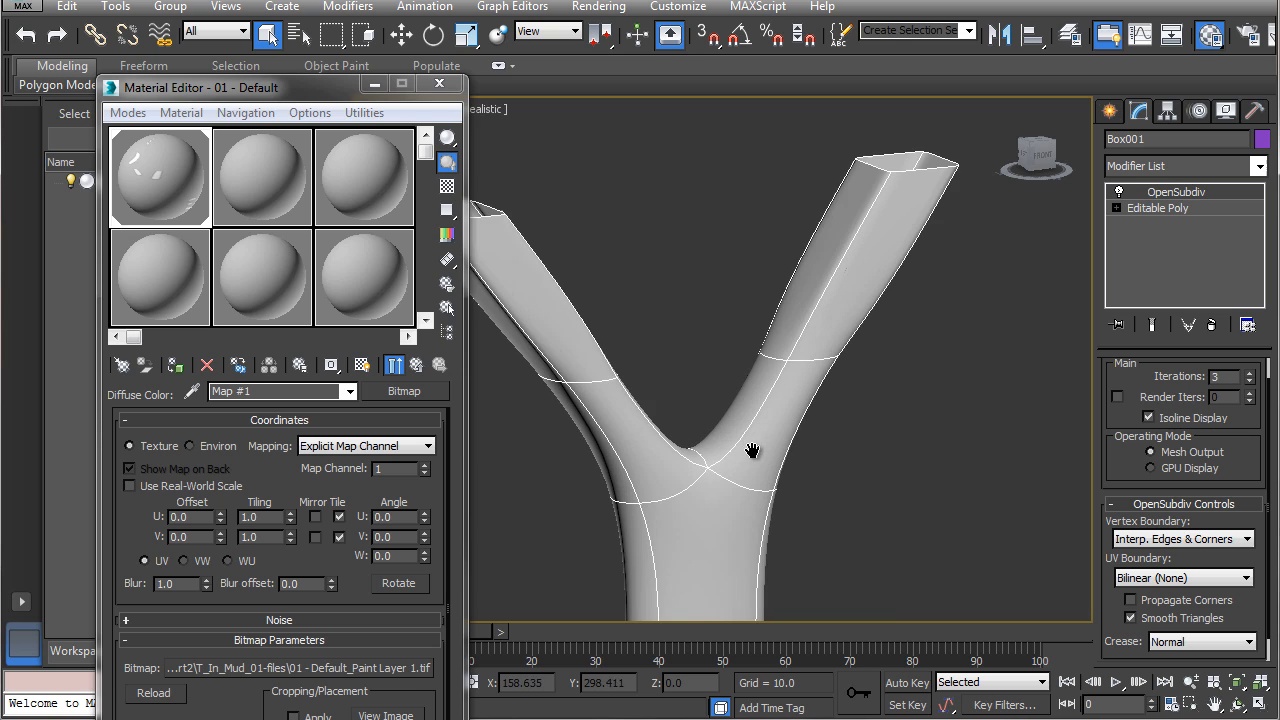
click(1250, 36)
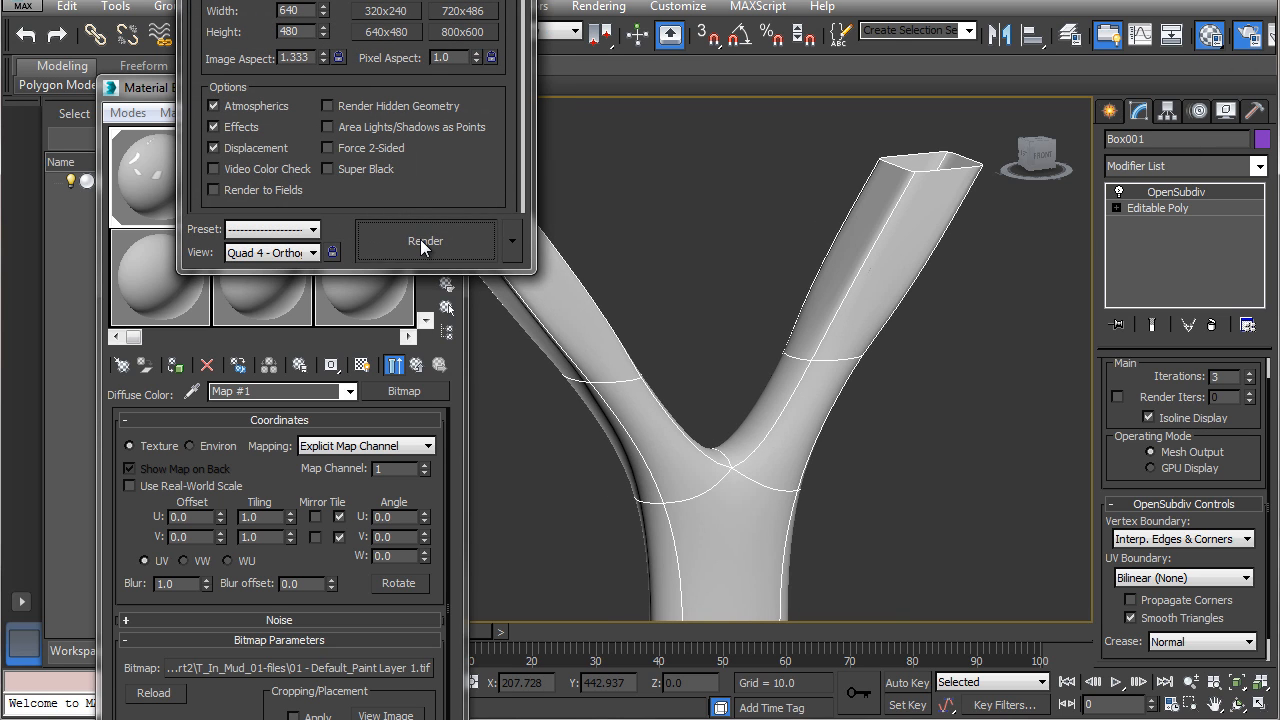
click(424, 240)
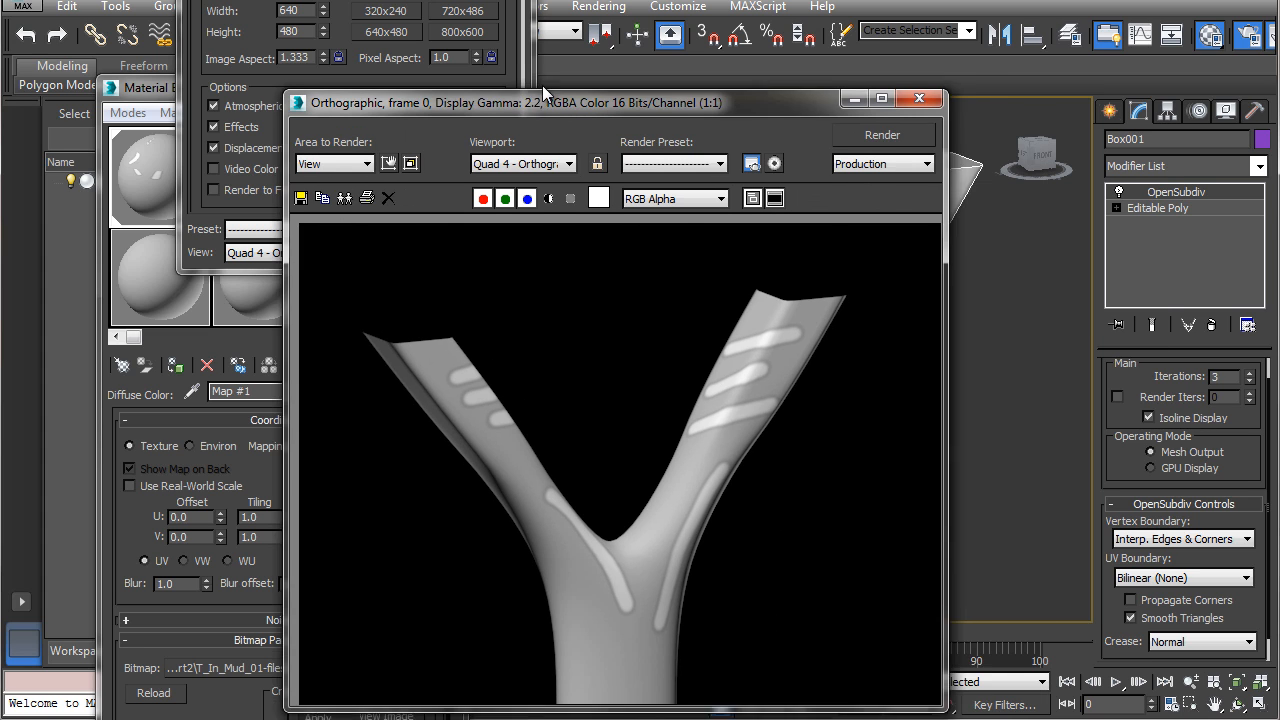
drag(516, 48, 433, 36)
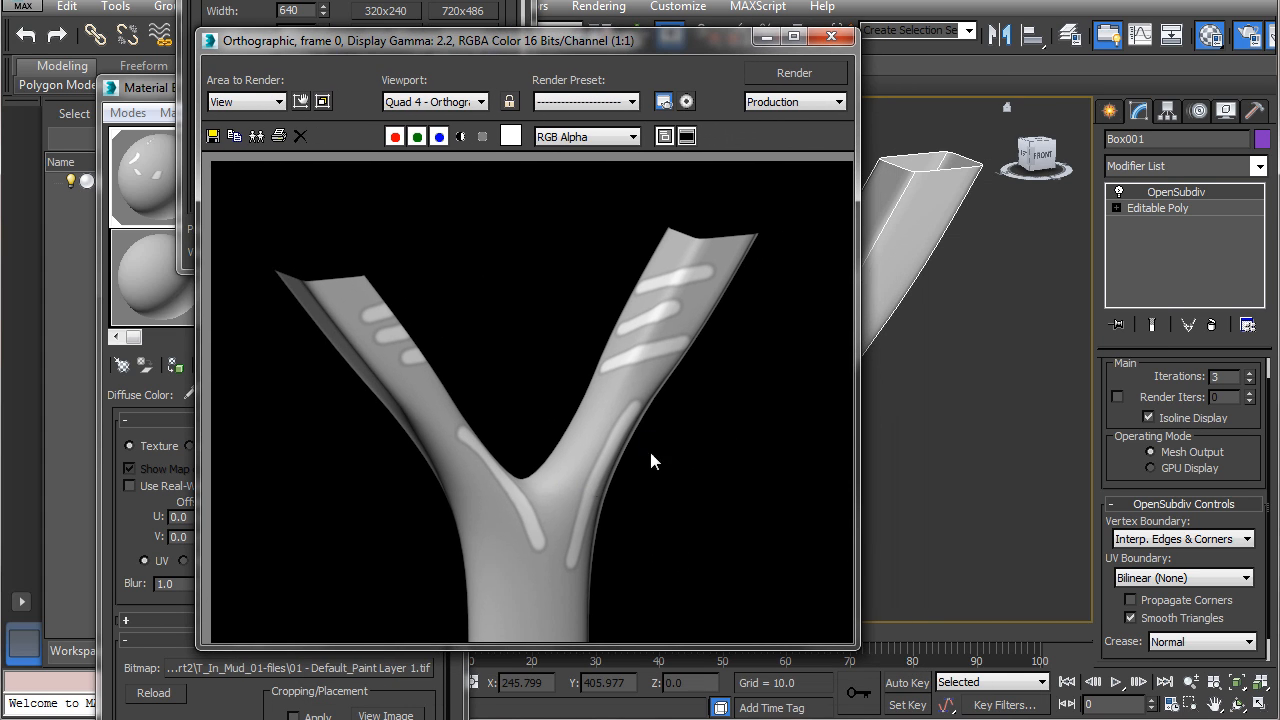
Render the Y-shaped model again from two other angles to check the painted strokes on both branches
middle_drag(991, 395, 1057, 373)
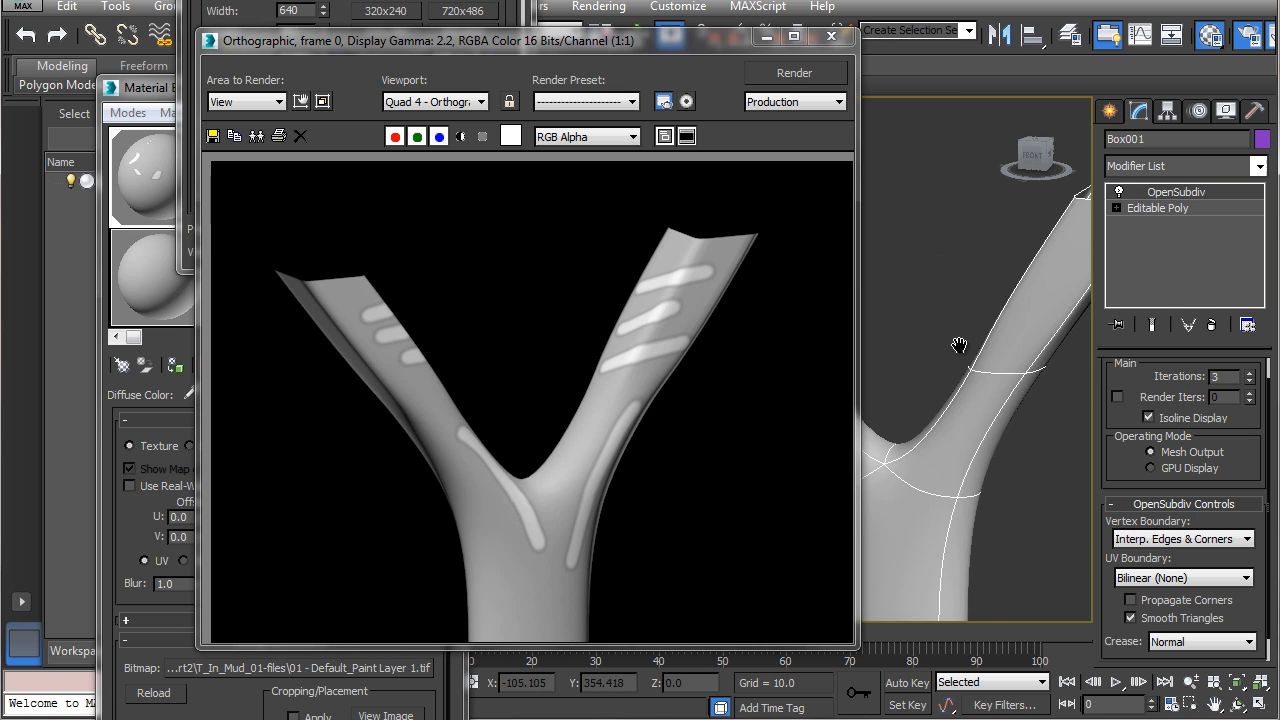
click(794, 76)
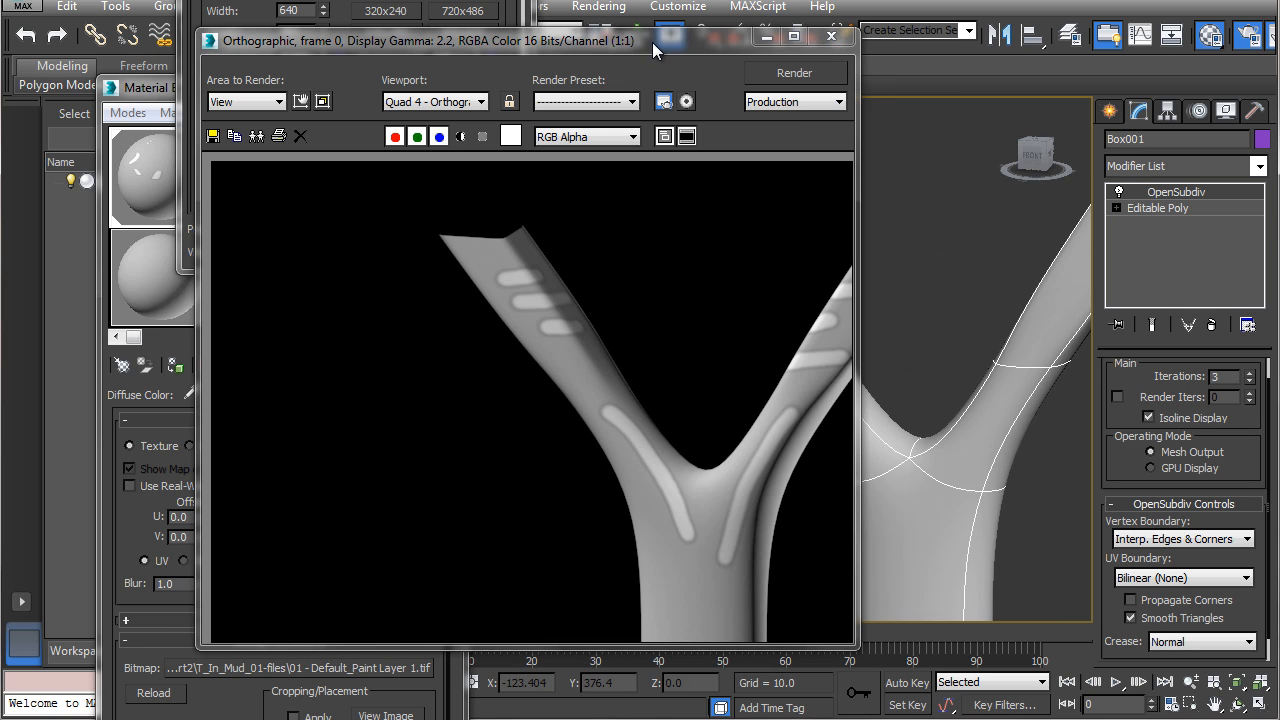
drag(652, 42, 529, 40)
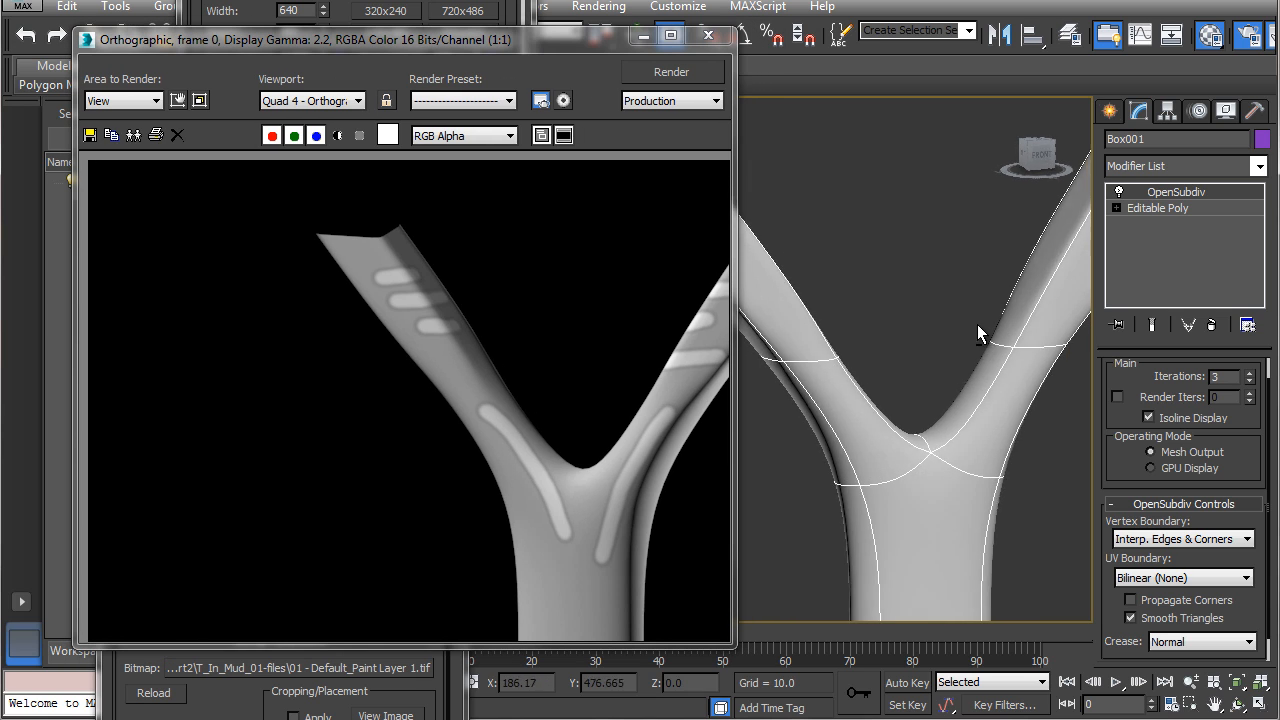
middle_drag(977, 324, 950, 306)
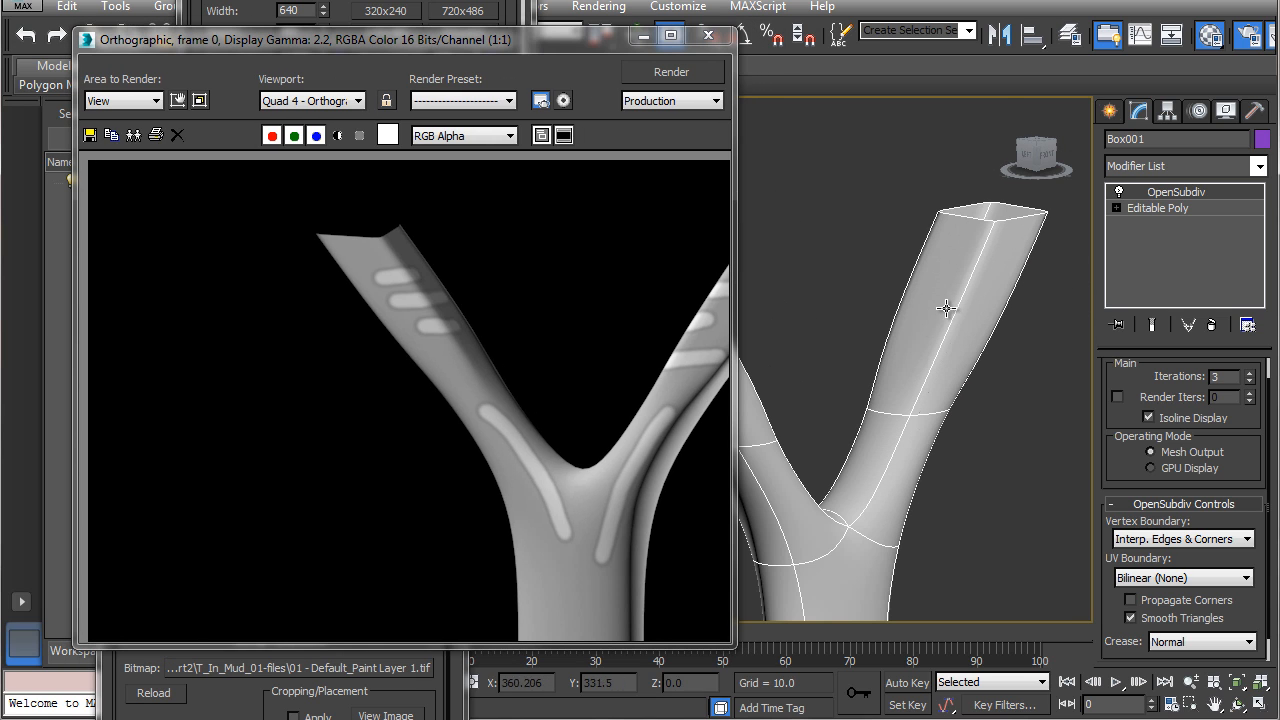
click(659, 69)
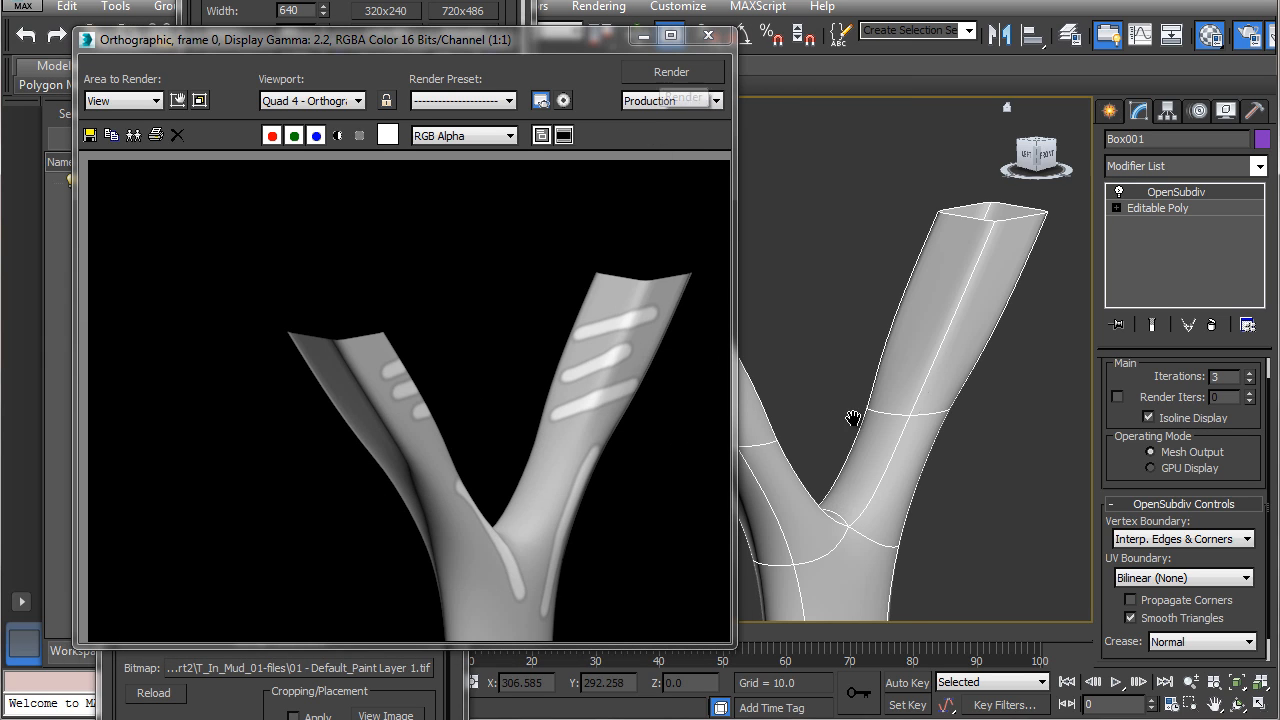
scroll(854, 420, down, 4)
alt+middle_drag(854, 420, 884, 561)
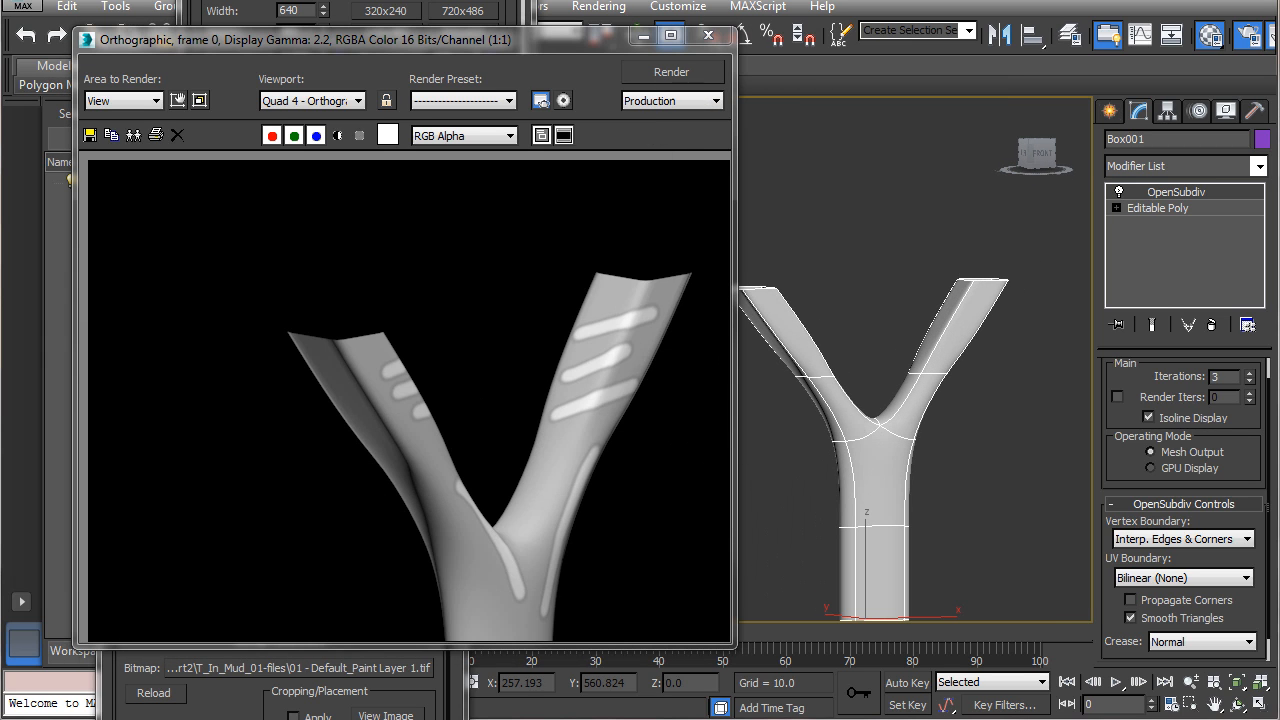